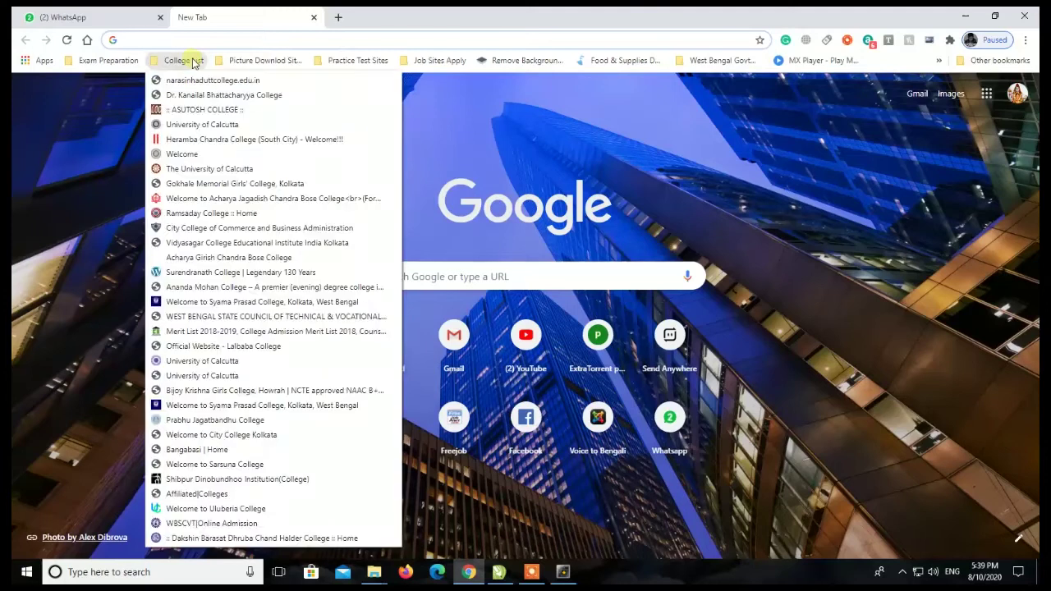
# Step: From the college site's NOTICES page, open the Notice_Online_Admission Procedure 2020-21 PDF
pyautogui.press('Escape')
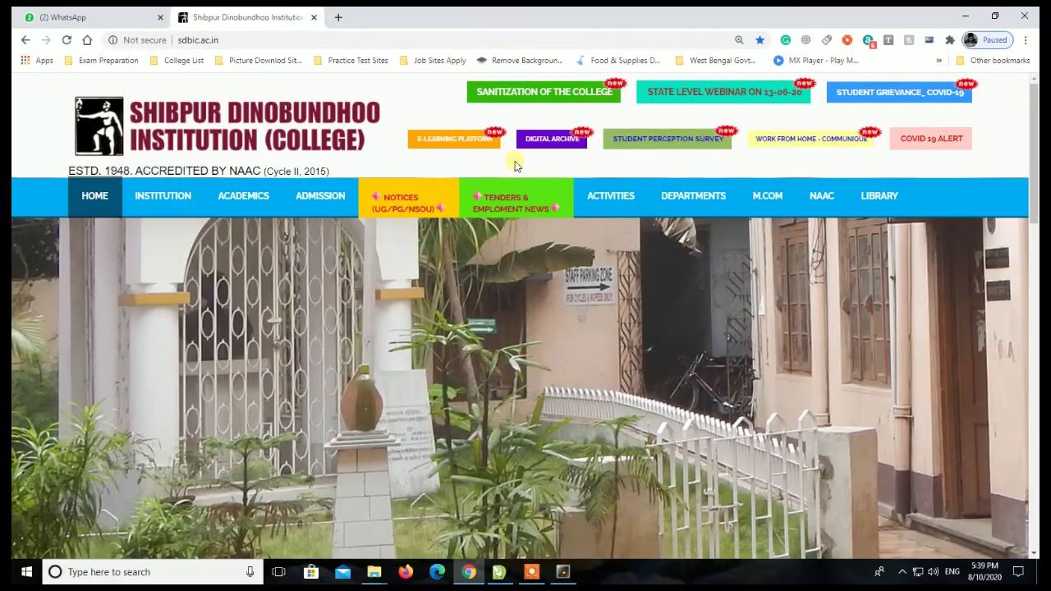
pyautogui.click(415, 209)
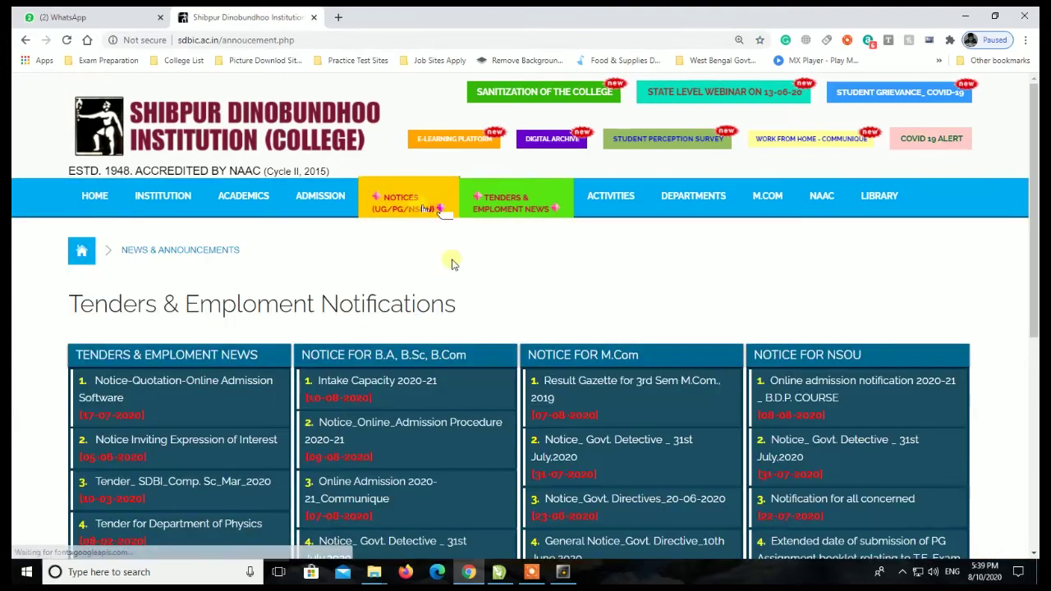
pyautogui.click(386, 422)
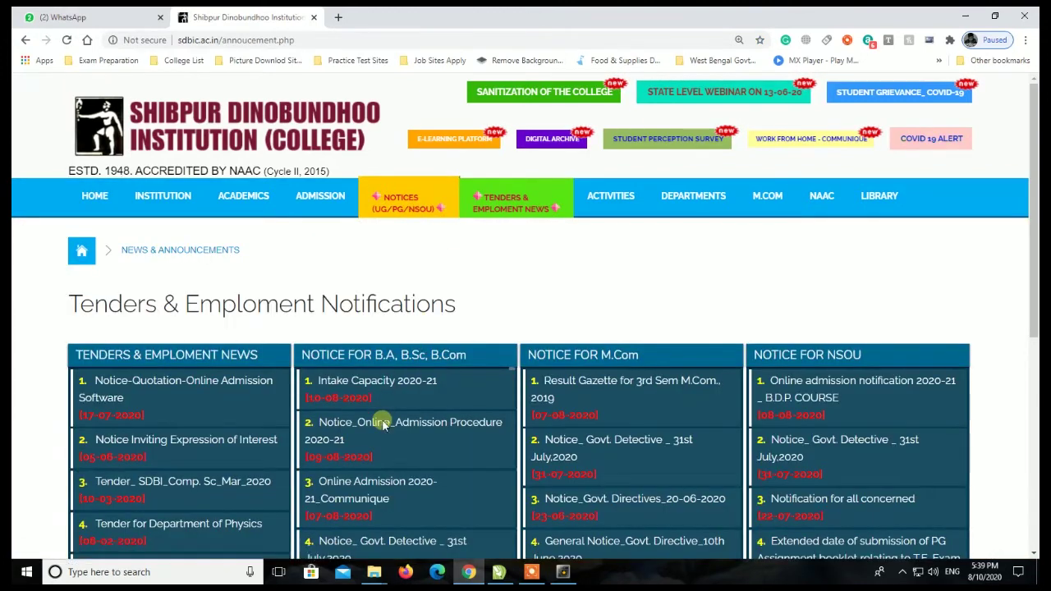
pyautogui.scroll(-2, 497, 379)
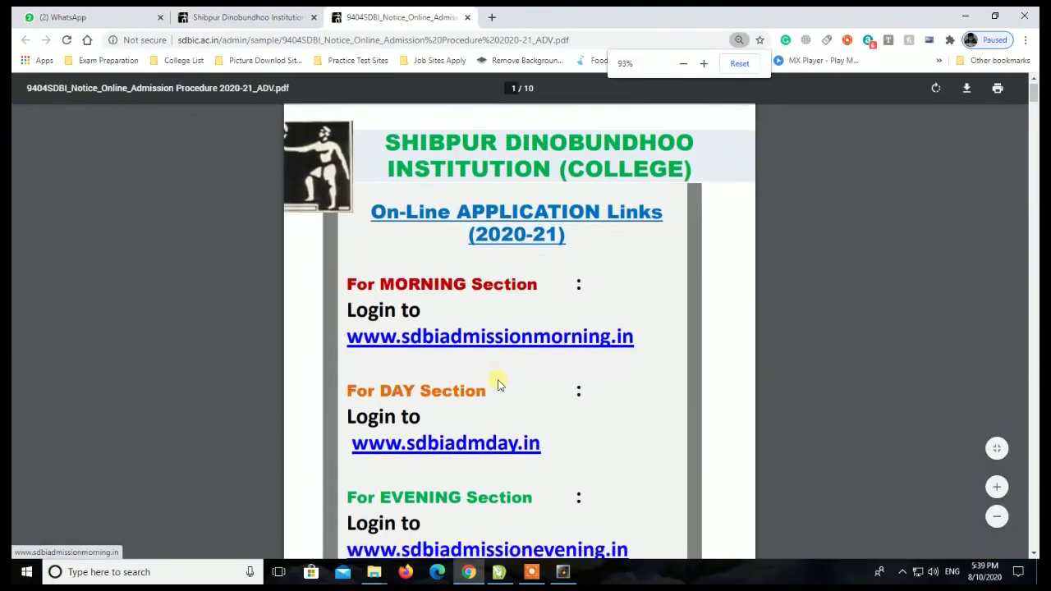
pyautogui.click(485, 370)
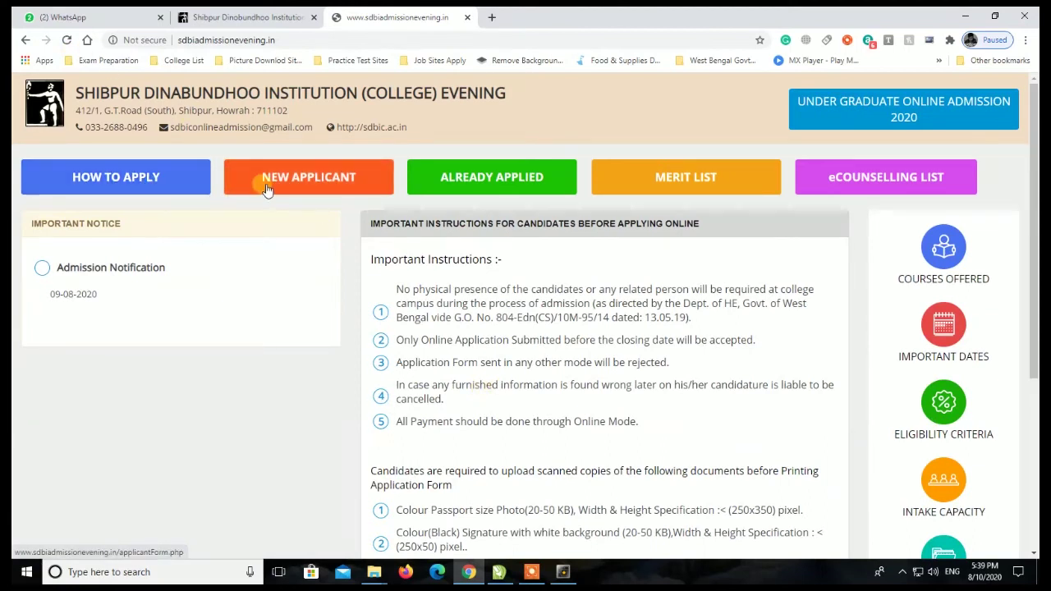
# Step: Read through the important instructions and start a NEW APPLICANT admission form
pyautogui.scroll(-2, 772, 261)
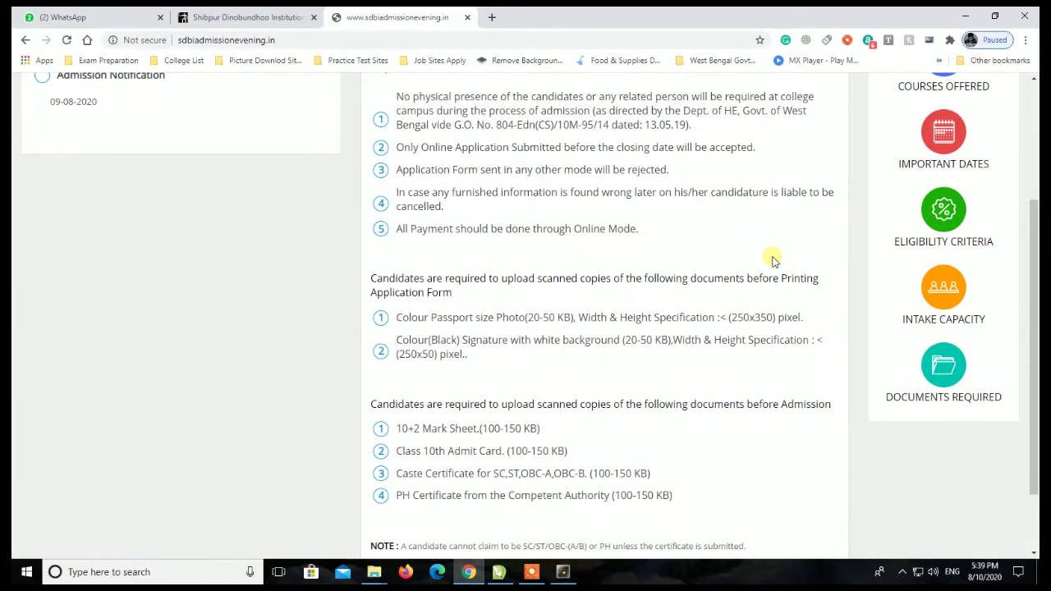
pyautogui.scroll(-1, 772, 259)
pyautogui.scroll(4, 772, 258)
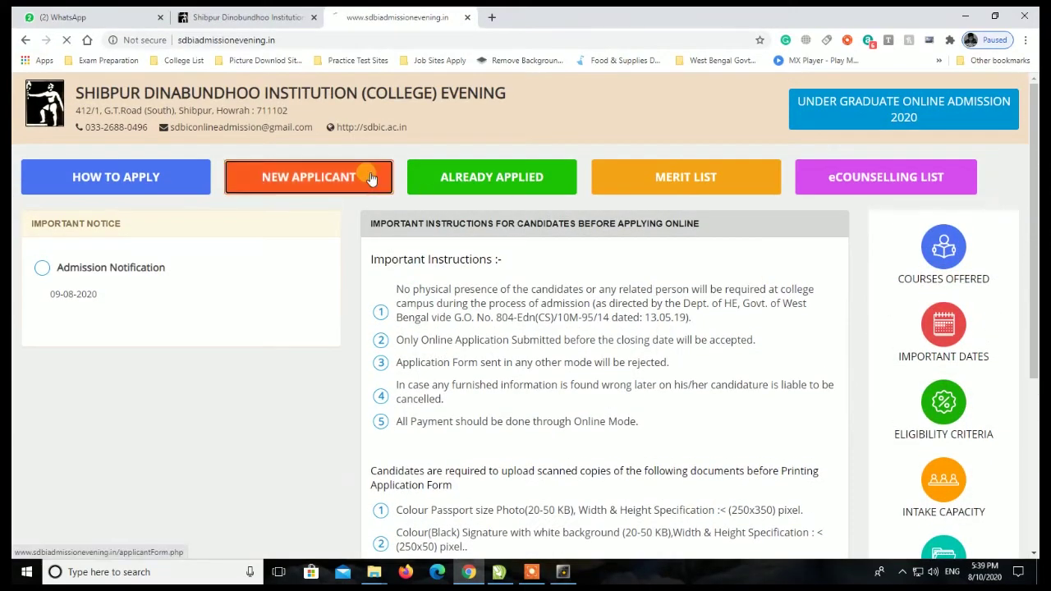
pyautogui.click(371, 179)
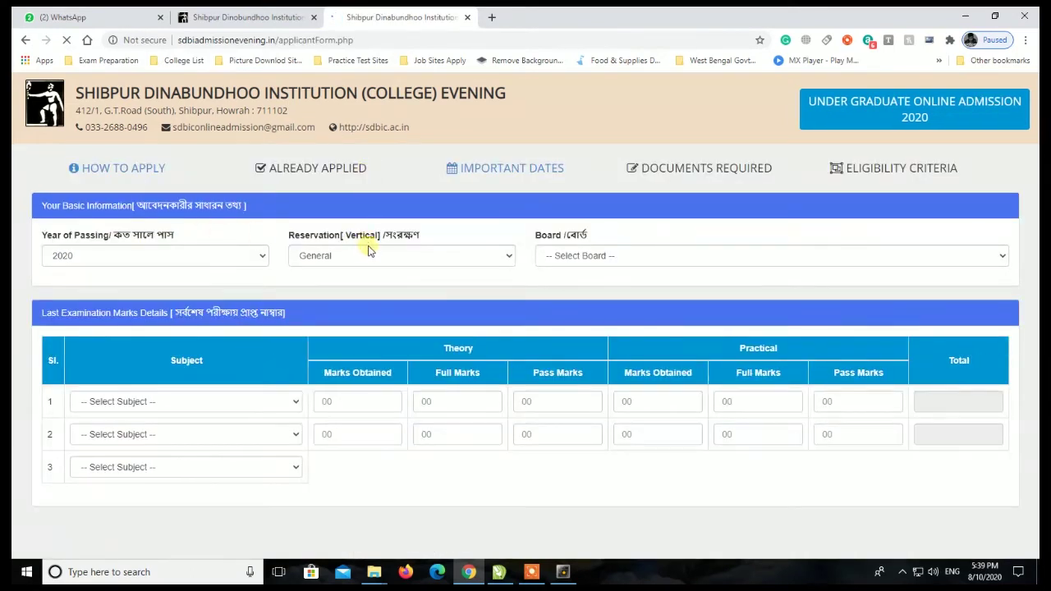
# Step: Select West Bengal Council of Higher Secondary Education [WBCHSE] as the examination board
pyautogui.click(625, 256)
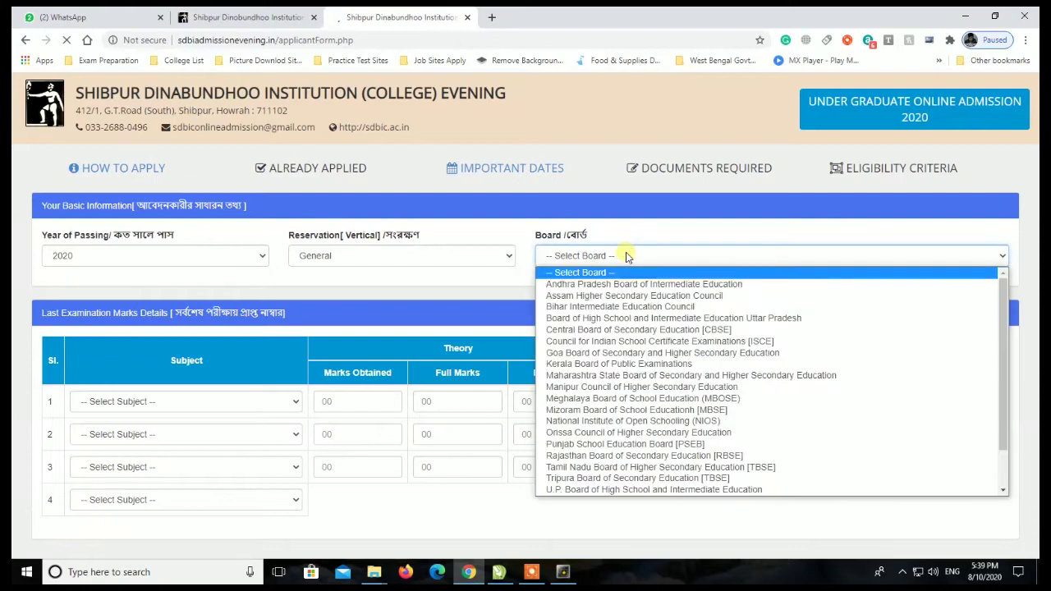
pyautogui.press('w')
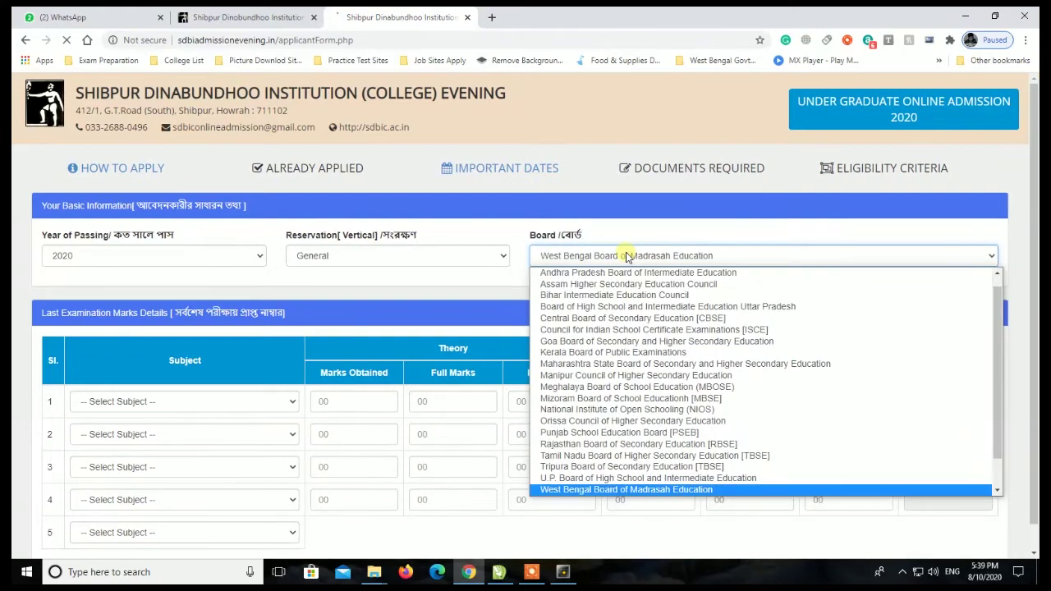
pyautogui.press('Down')
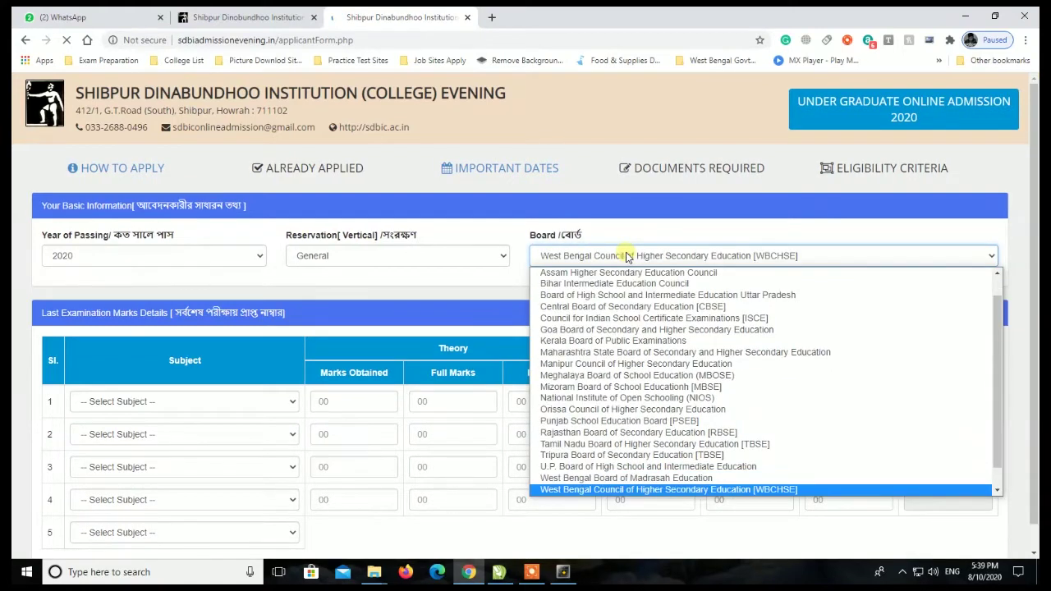
pyautogui.press('Return')
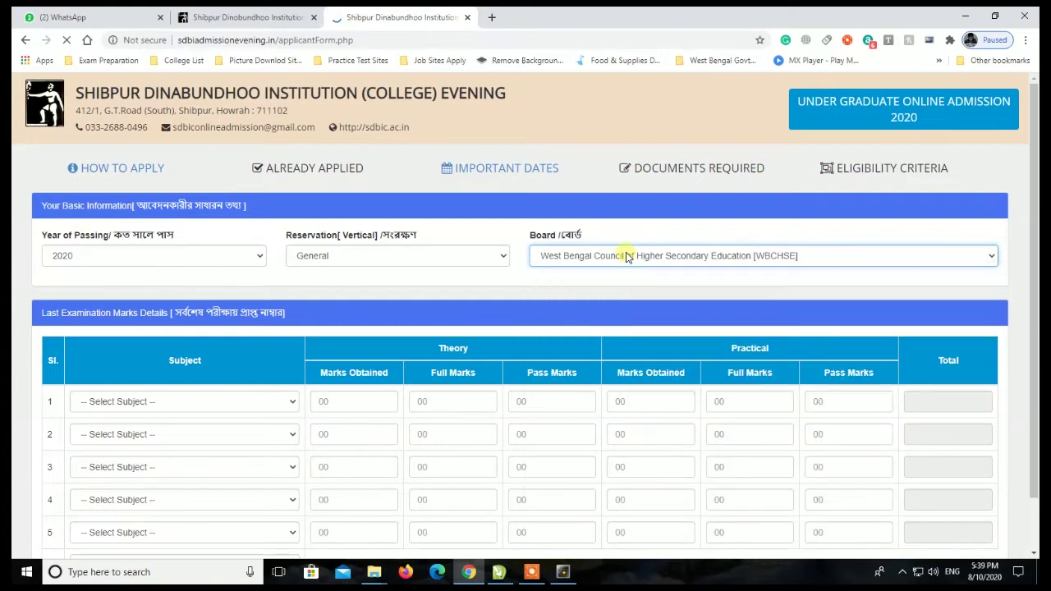
pyautogui.scroll(-1, 626, 257)
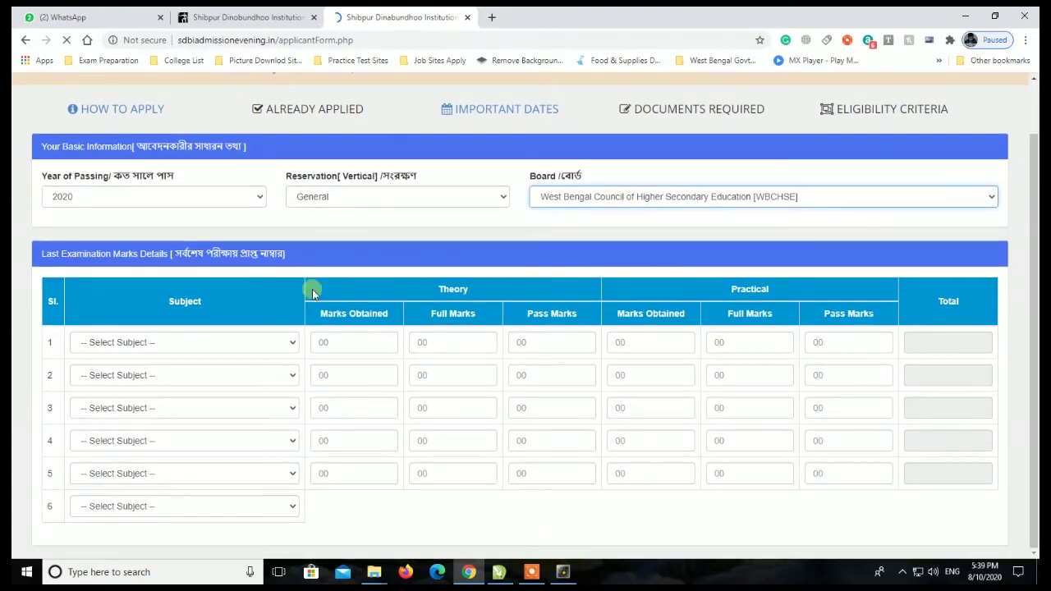
pyautogui.click(253, 341)
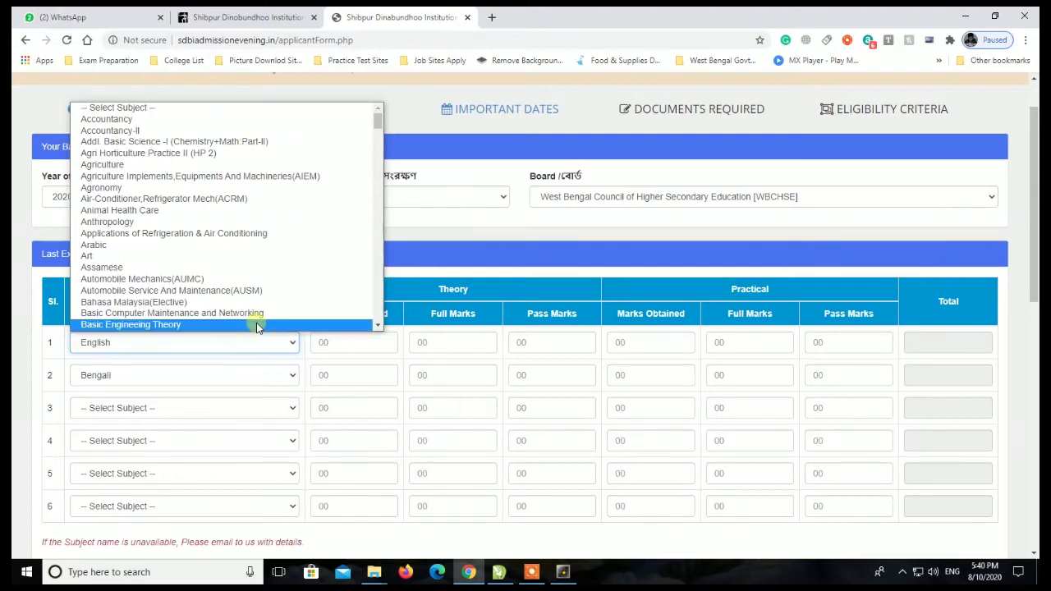
# Step: Set row 1's subject in the last examination marks table to Bengali
pyautogui.press('b')
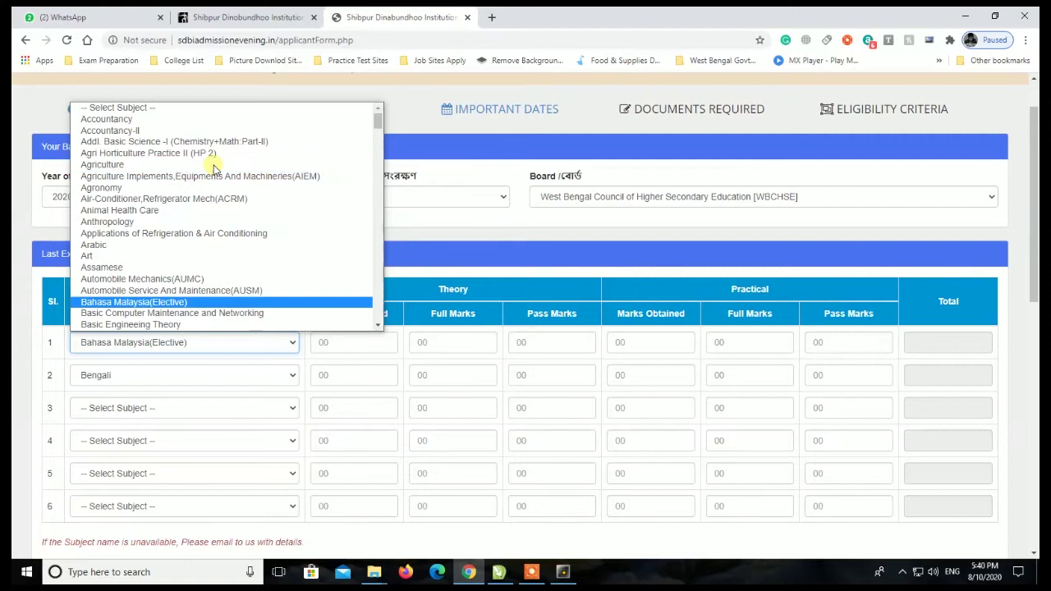
pyautogui.press('Down')
pyautogui.press('Down')
pyautogui.press('Down')
pyautogui.press('Down')
pyautogui.press('Down')
pyautogui.press('Down')
pyautogui.press('Down')
pyautogui.press('Down')
pyautogui.press('Down')
pyautogui.press('Down')
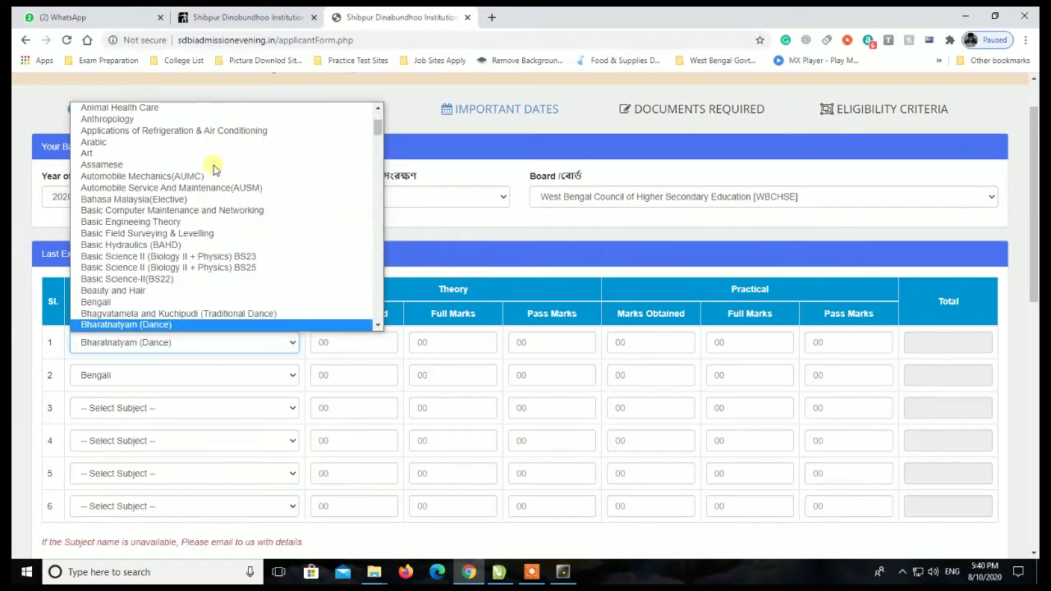
pyautogui.press('Up')
pyautogui.press('Up')
pyautogui.press('Return')
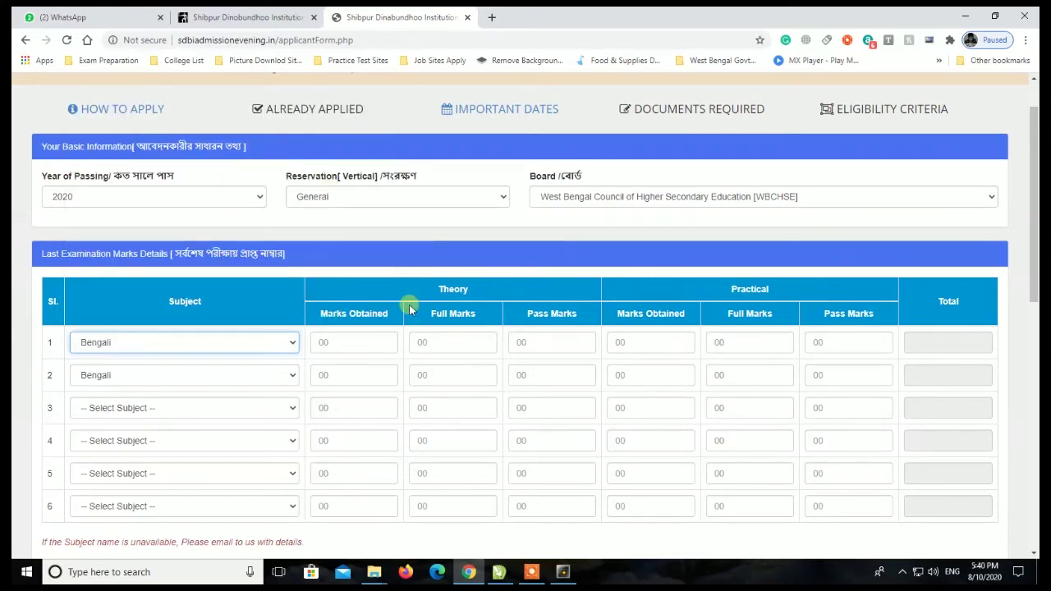
pyautogui.click(375, 349)
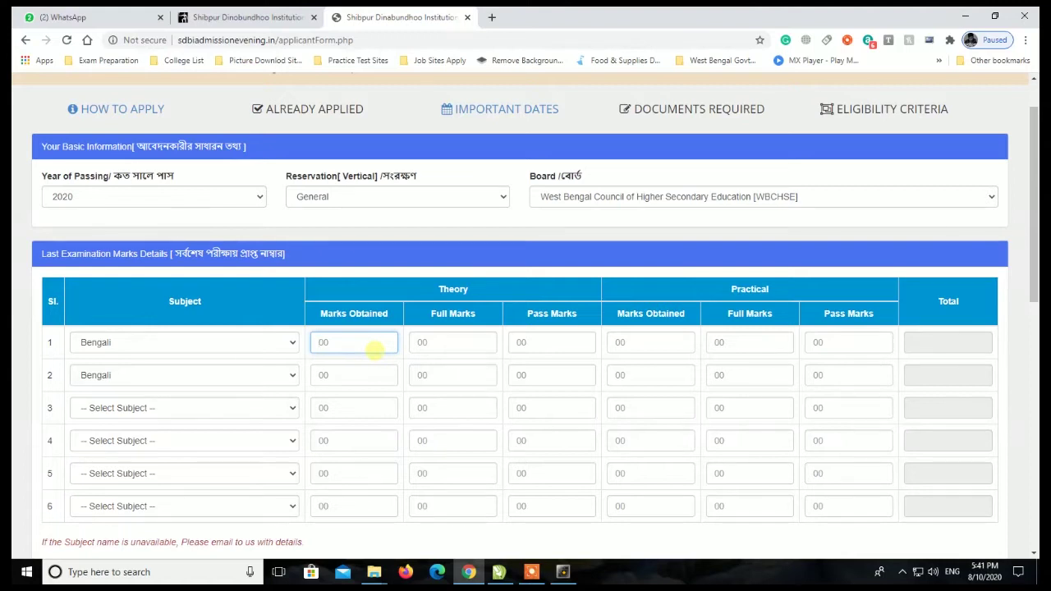
# Step: Enter Bengali marks: theory 45 of 80, pass 24; practical 18 of 20, pass 6
pyautogui.write('45')
pyautogui.press('Tab')
pyautogui.write('8')
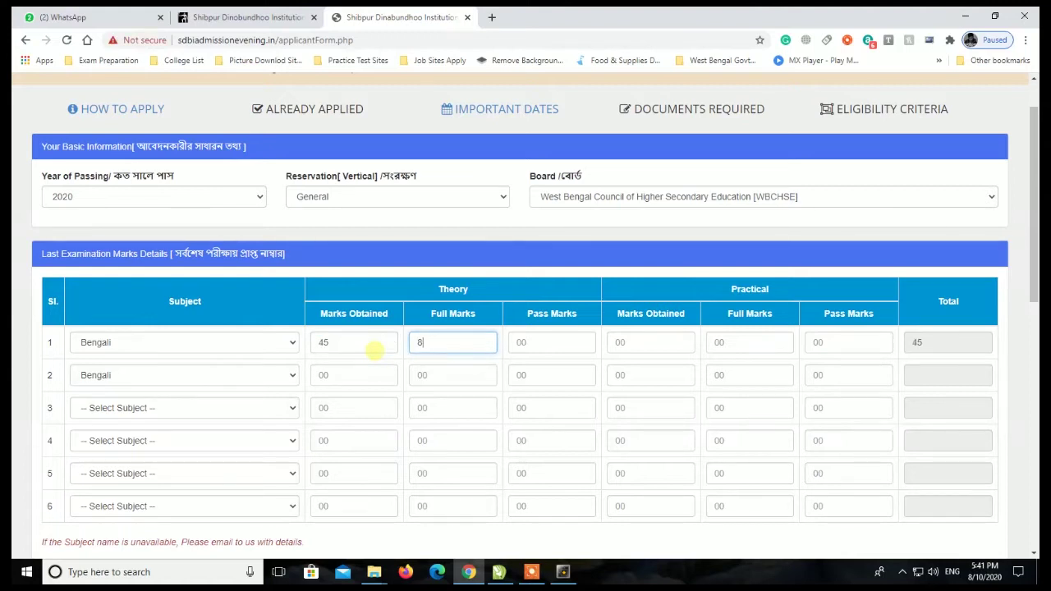
pyautogui.press('Tab')
pyautogui.write('24')
pyautogui.press('Tab')
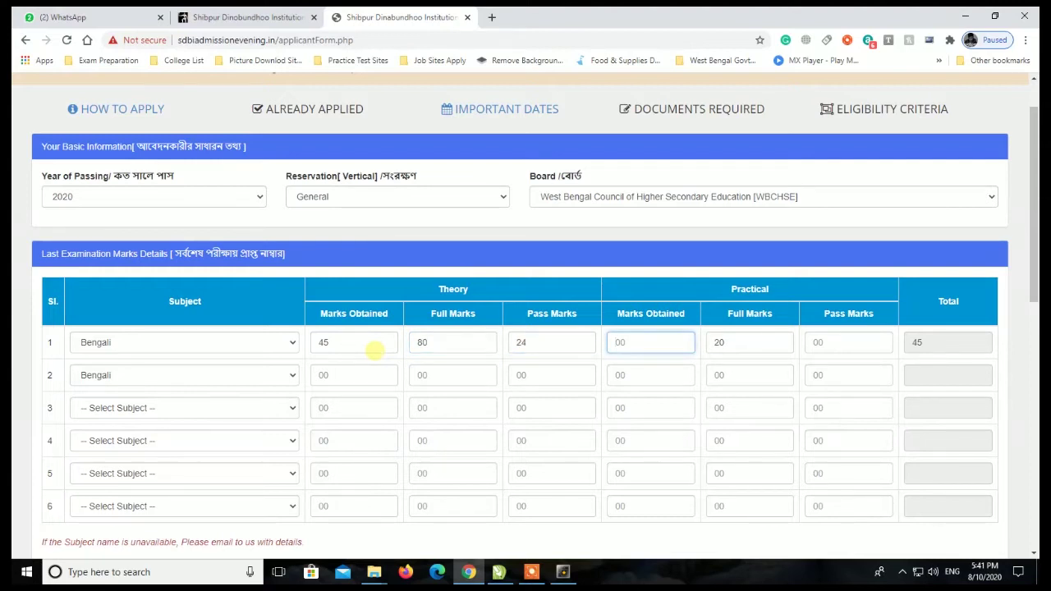
pyautogui.write('18')
pyautogui.press('Tab')
pyautogui.write('20')
pyautogui.press('Tab')
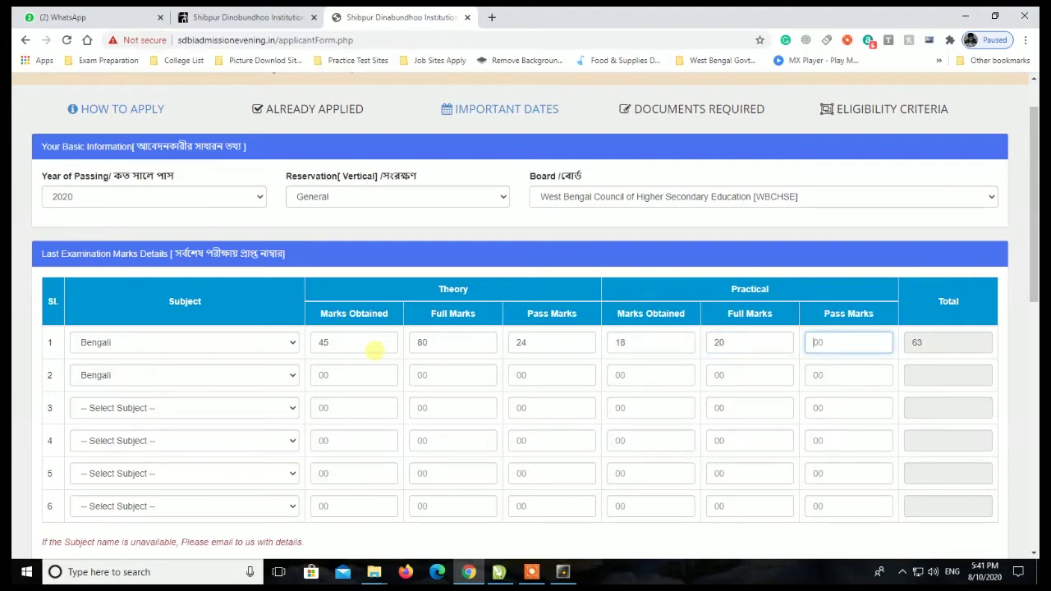
pyautogui.write('6')
# Step: Open row 2's subject list and close it without changing the subject
pyautogui.click(193, 375)
pyautogui.click(194, 375)
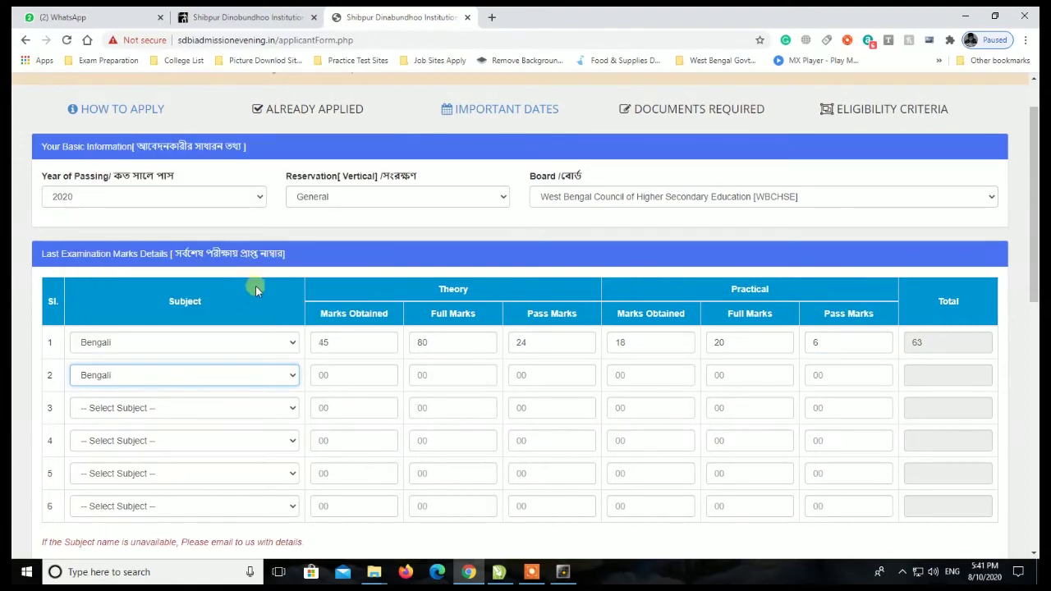
pyautogui.scroll(-1, 255, 292)
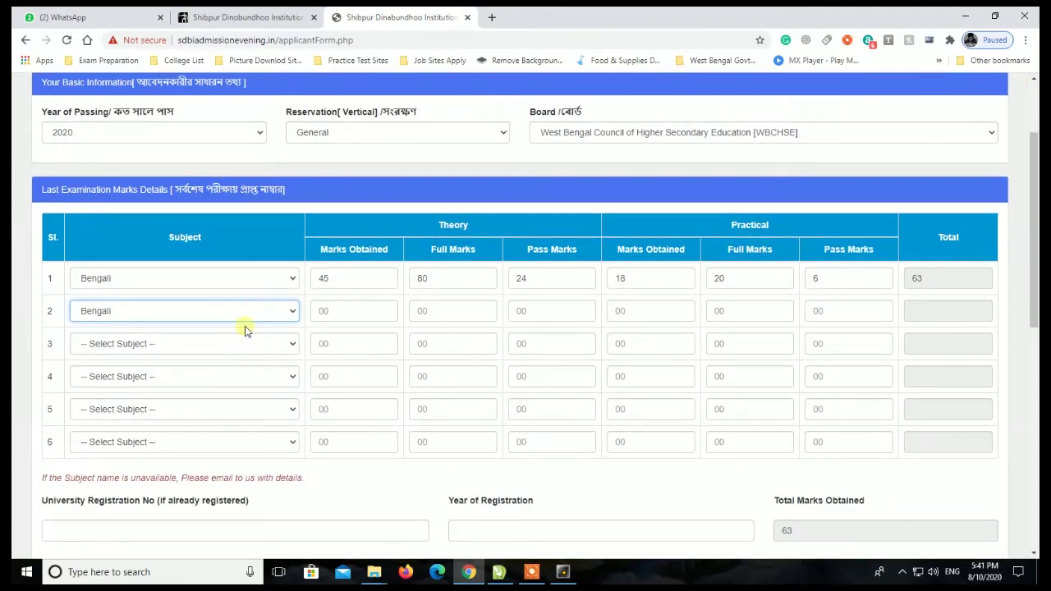
# Step: Keep Bengali in row 1 and choose English as row 2's subject
pyautogui.click(280, 280)
pyautogui.click(276, 278)
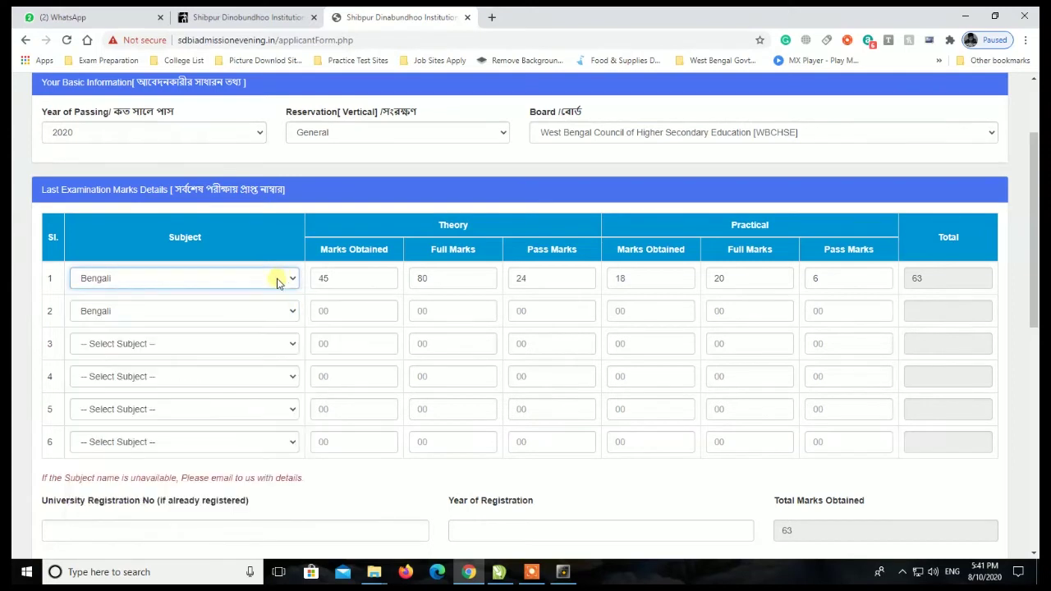
pyautogui.click(242, 313)
pyautogui.press('e')
pyautogui.press('e')
pyautogui.press('e')
pyautogui.press('e')
pyautogui.press('e')
pyautogui.press('e')
pyautogui.press('e')
pyautogui.press('e')
pyautogui.press('e')
pyautogui.press('e')
pyautogui.press('e')
pyautogui.press('e')
pyautogui.press('e')
pyautogui.press('e')
pyautogui.press('e')
pyautogui.press('e')
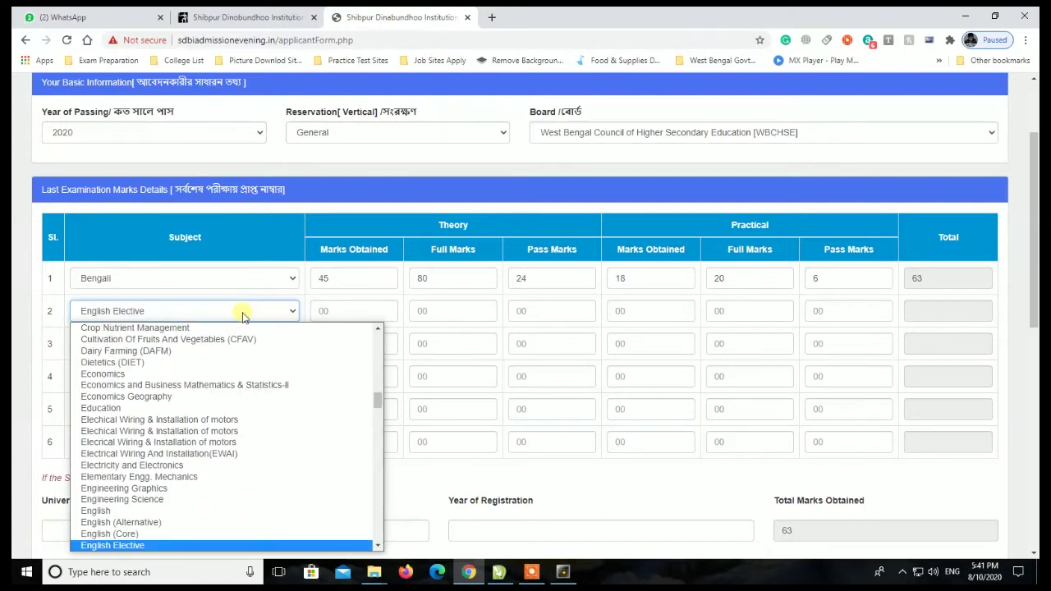
pyautogui.press('e')
pyautogui.press('Up')
pyautogui.press('Up')
pyautogui.press('Up')
pyautogui.press('Up')
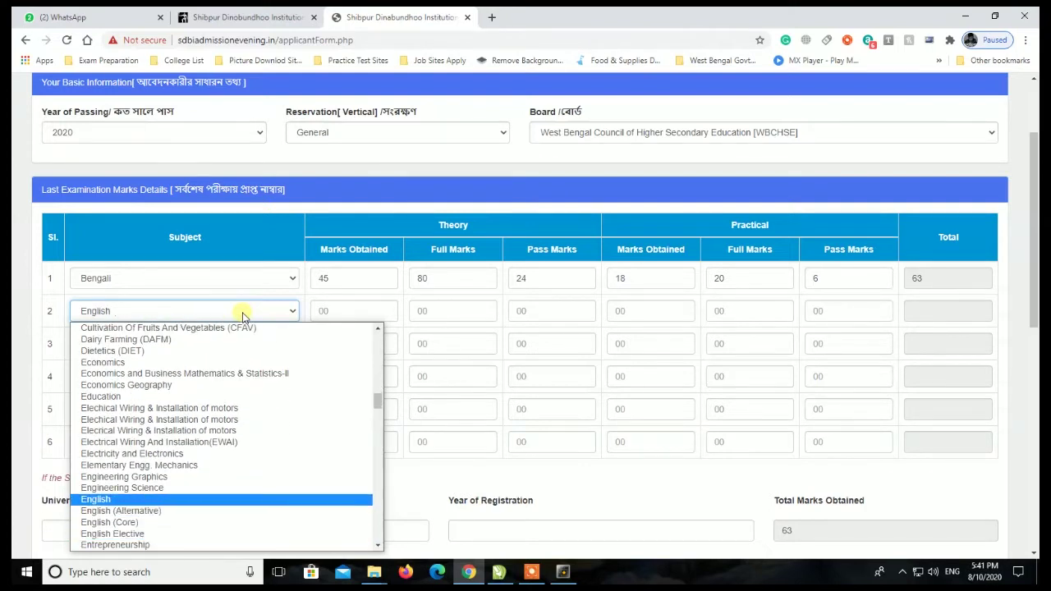
pyautogui.press('Return')
# Step: Enter English marks: theory 51 of 80, pass 24; practical 19 of 20, pass 6
pyautogui.click(322, 316)
pyautogui.write('51')
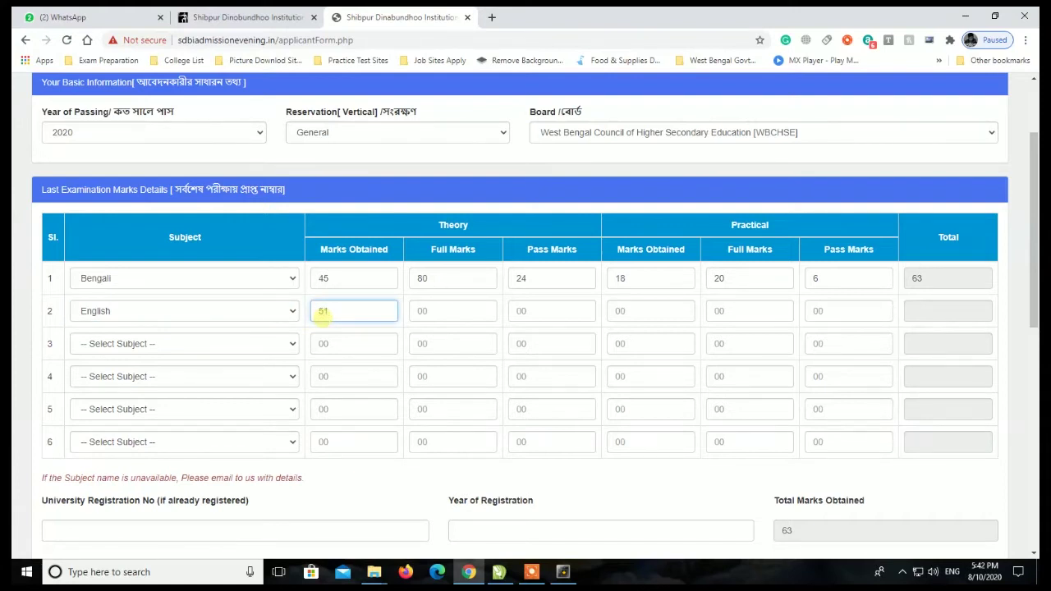
pyautogui.press('Tab')
pyautogui.write('80')
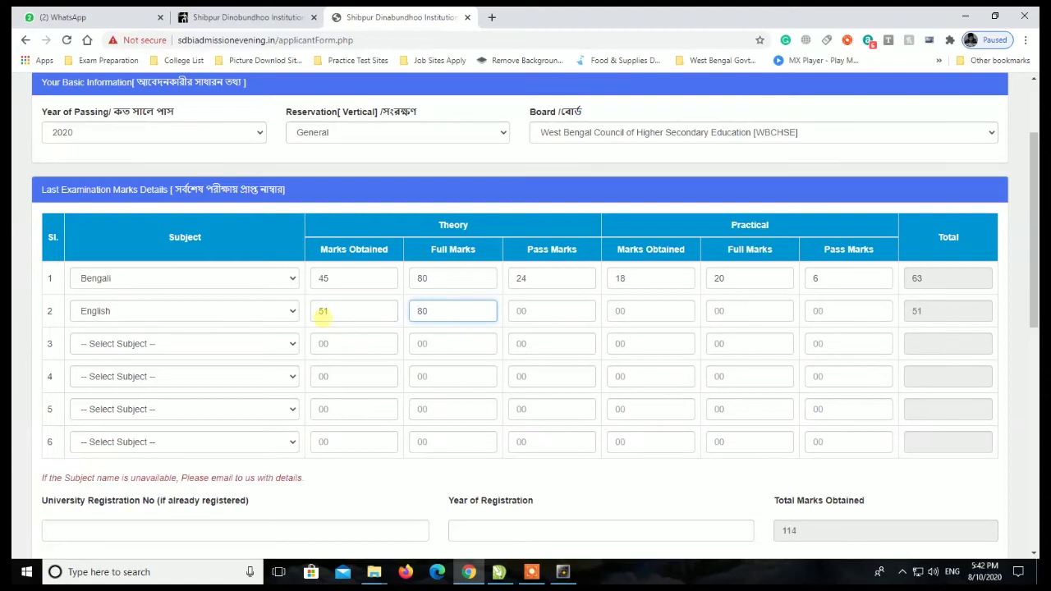
pyautogui.press('Tab')
pyautogui.write('24')
pyautogui.press('Tab')
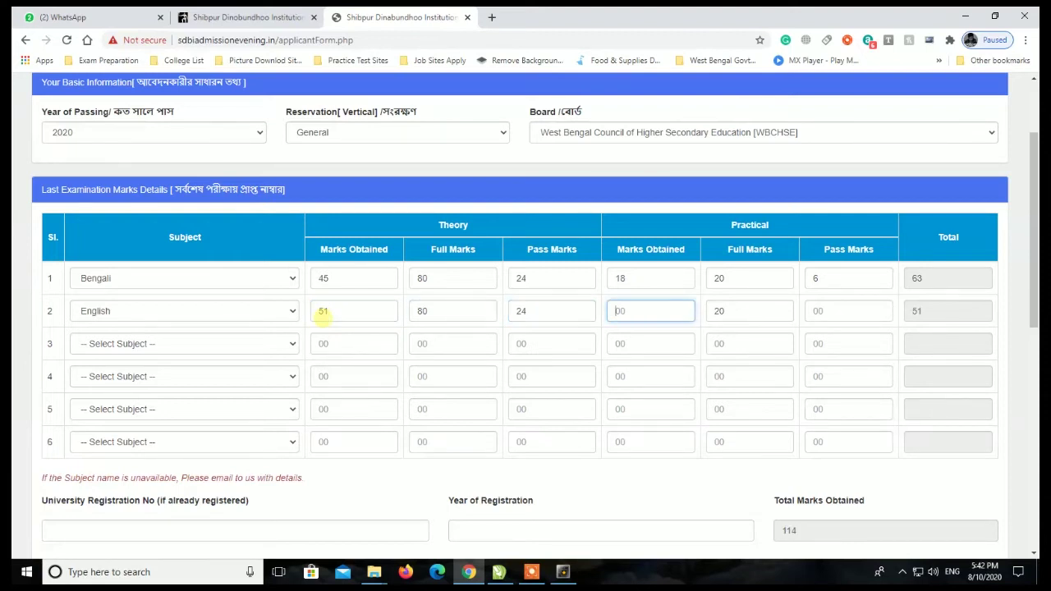
pyautogui.write('19')
pyautogui.press('Tab')
pyautogui.press('Tab')
pyautogui.write('6')
pyautogui.press('Tab')
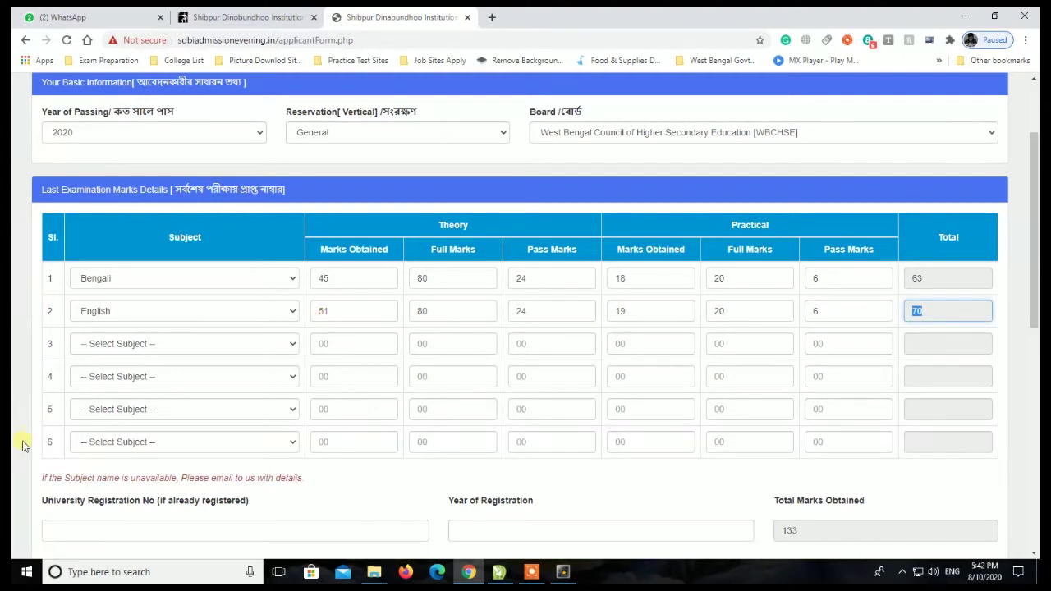
# Step: Choose Accountancy as row 3's subject
pyautogui.click(117, 343)
pyautogui.press('Down')
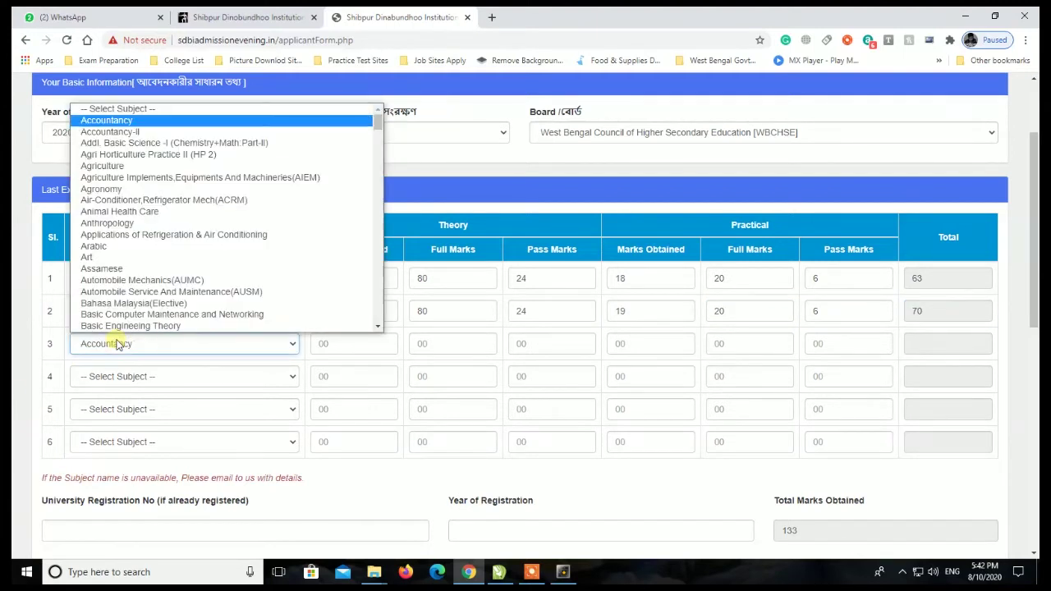
pyautogui.press('Return')
pyautogui.click(324, 343)
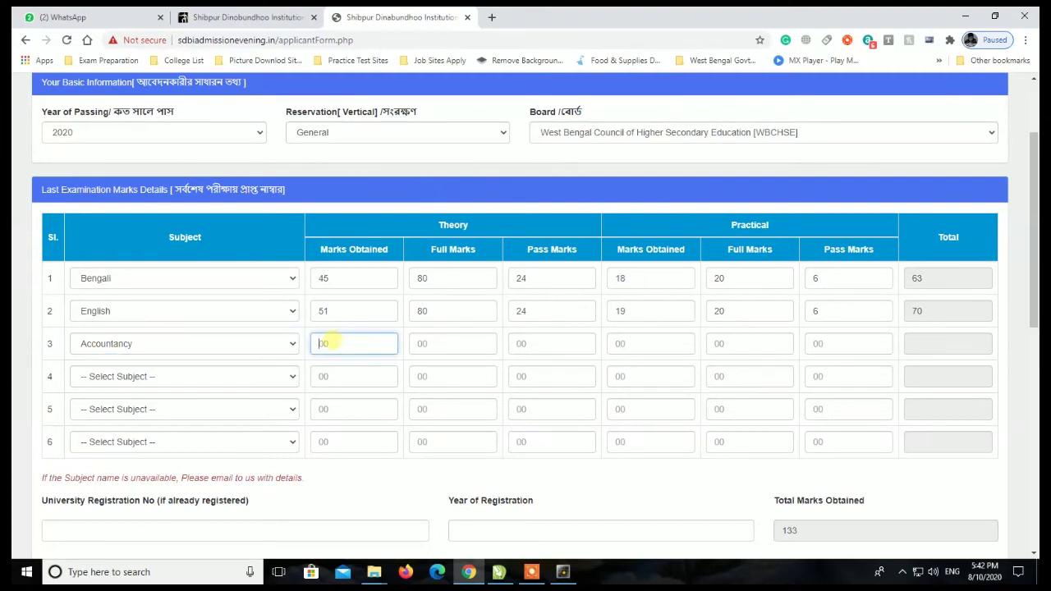
# Step: Enter Accountancy marks: theory 52 of 80, pass 24; practical 18 of 20, pass 6
pyautogui.write('52')
pyautogui.press('Tab')
pyautogui.write('80')
pyautogui.press('Tab')
pyautogui.write('24')
pyautogui.press('Tab')
pyautogui.write('18')
pyautogui.press('Tab')
pyautogui.press('Tab')
pyautogui.write('6')
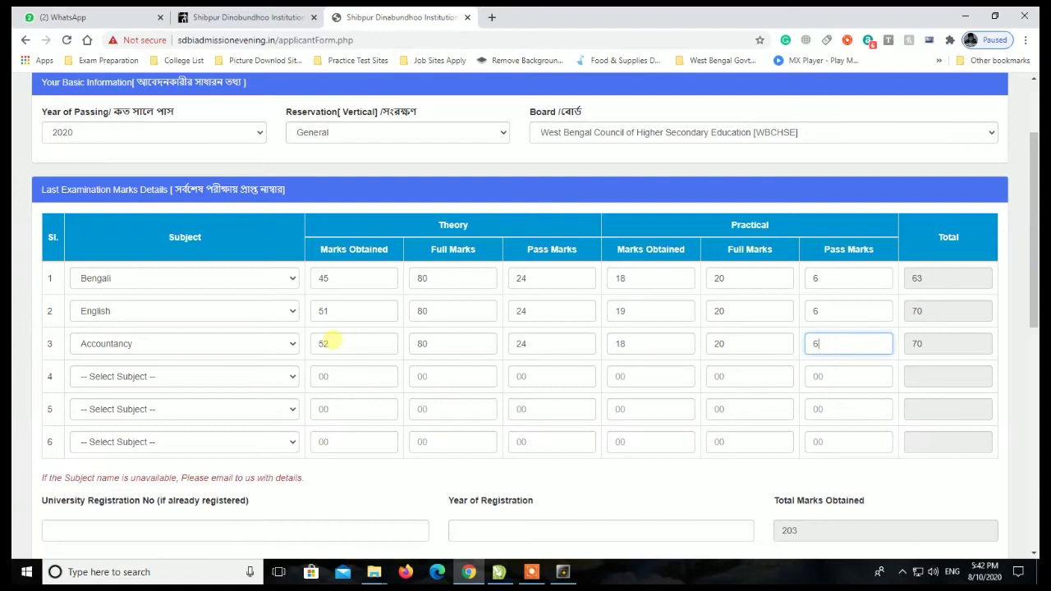
# Step: Choose Business Studies as row 4's subject
pyautogui.click(111, 386)
pyautogui.press('b')
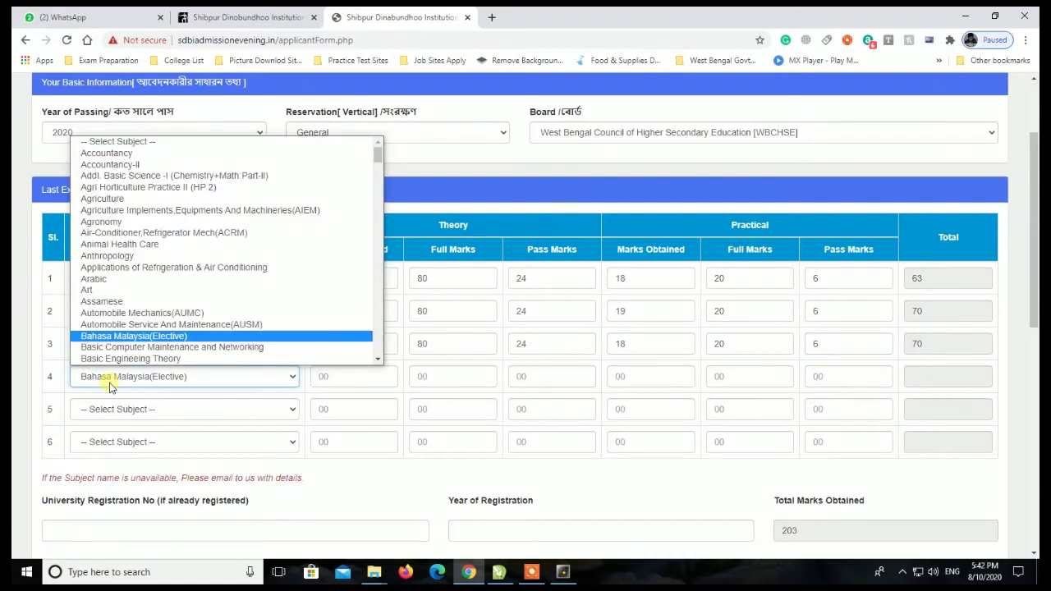
pyautogui.press('Down')
pyautogui.press('Down')
pyautogui.press('Down')
pyautogui.press('Down')
pyautogui.press('Down')
pyautogui.press('Down')
pyautogui.press('Down')
pyautogui.press('Down')
pyautogui.press('Down')
pyautogui.press('Down')
pyautogui.press('Down')
pyautogui.press('Down')
pyautogui.press('Down')
pyautogui.press('Down')
pyautogui.press('Down')
pyautogui.press('Down')
pyautogui.press('Down')
pyautogui.press('Down')
pyautogui.press('Down')
pyautogui.press('Down')
pyautogui.press('Down')
pyautogui.press('Down')
pyautogui.press('Down')
pyautogui.press('Down')
pyautogui.press('Down')
pyautogui.press('Down')
pyautogui.press('Down')
pyautogui.press('Down')
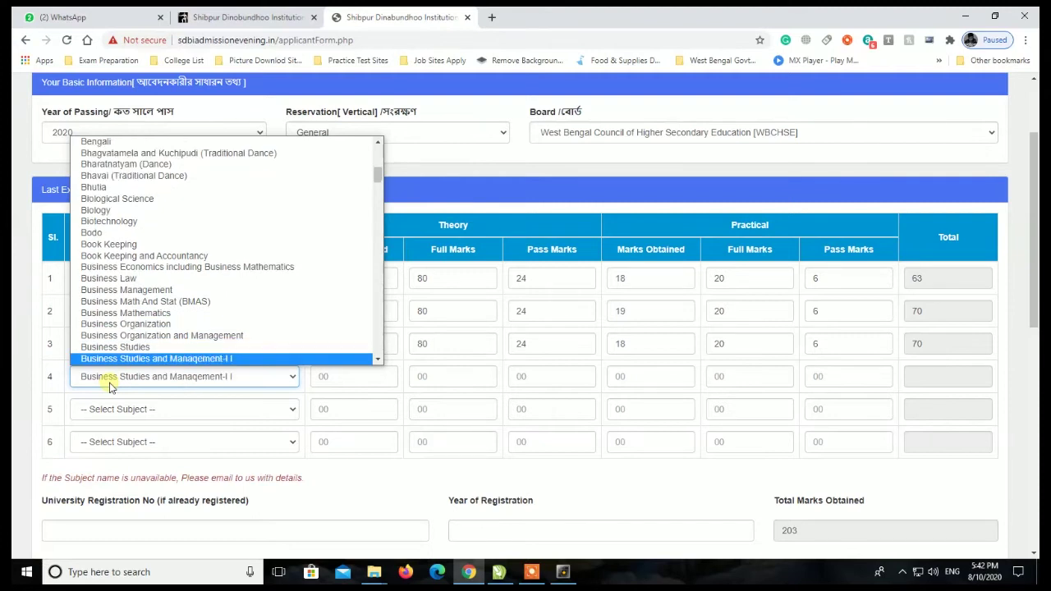
pyautogui.press('Up')
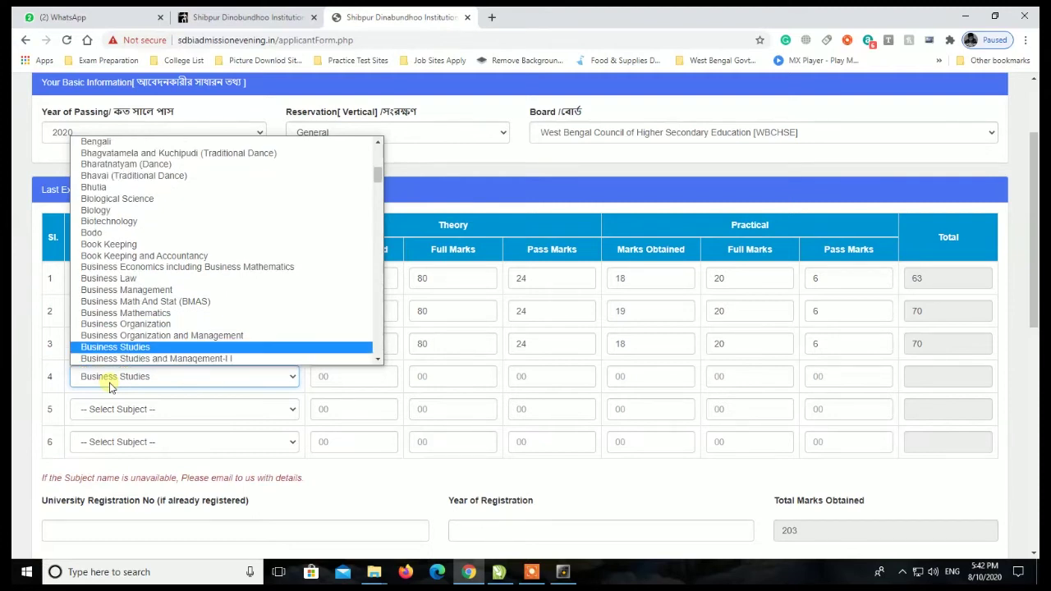
pyautogui.press('Return')
pyautogui.click(333, 376)
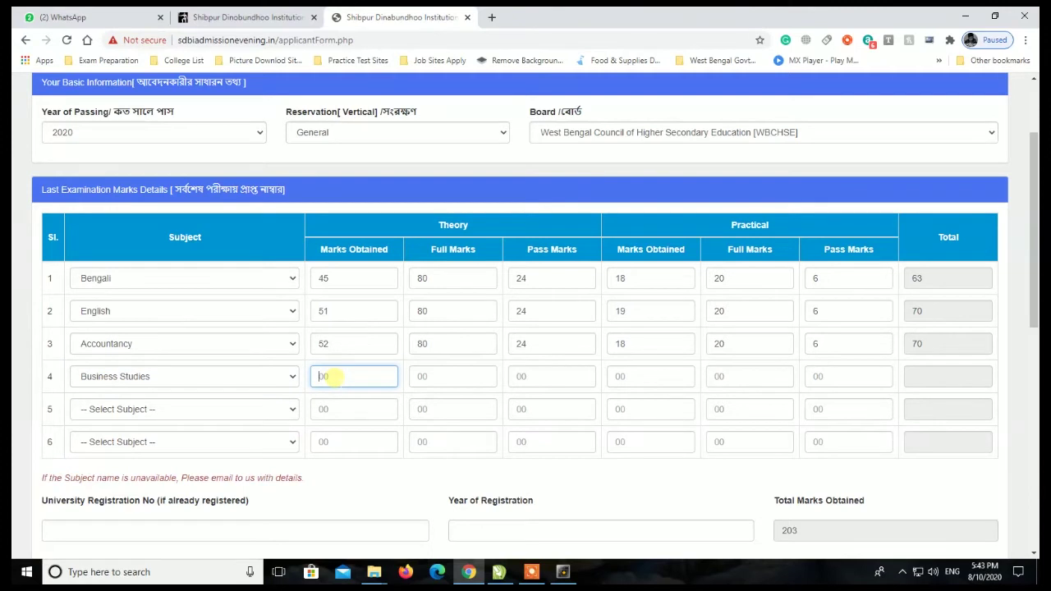
# Step: Enter Business Studies marks: theory 46 of 80, pass 24; practical 19 of 20, pass 6
pyautogui.write('46')
pyautogui.press('Tab')
pyautogui.write('2')
pyautogui.press('BackSpace')
pyautogui.write('80')
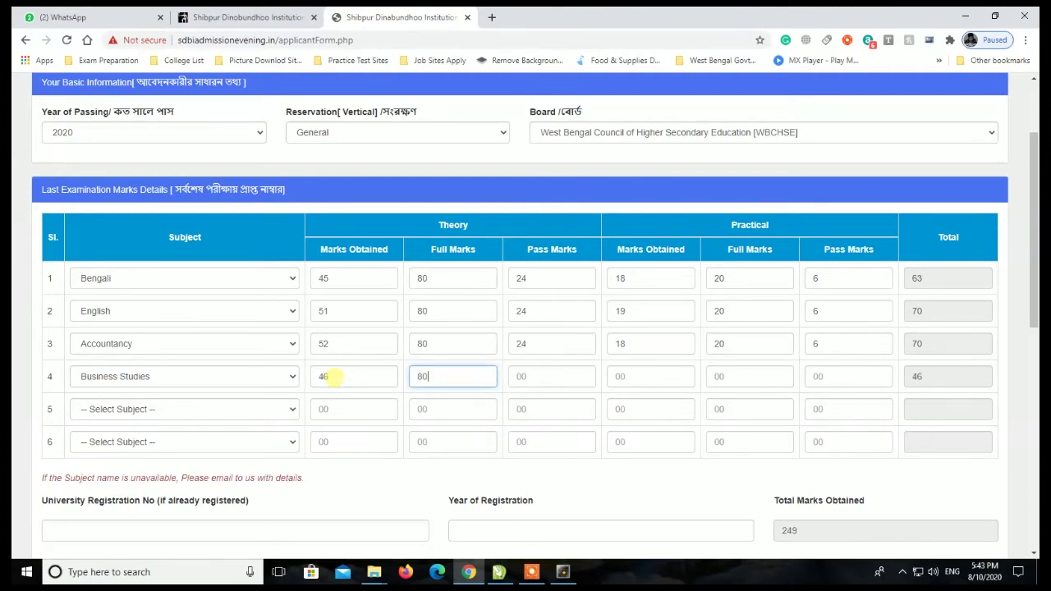
pyautogui.press('Tab')
pyautogui.write('24')
pyautogui.press('Tab')
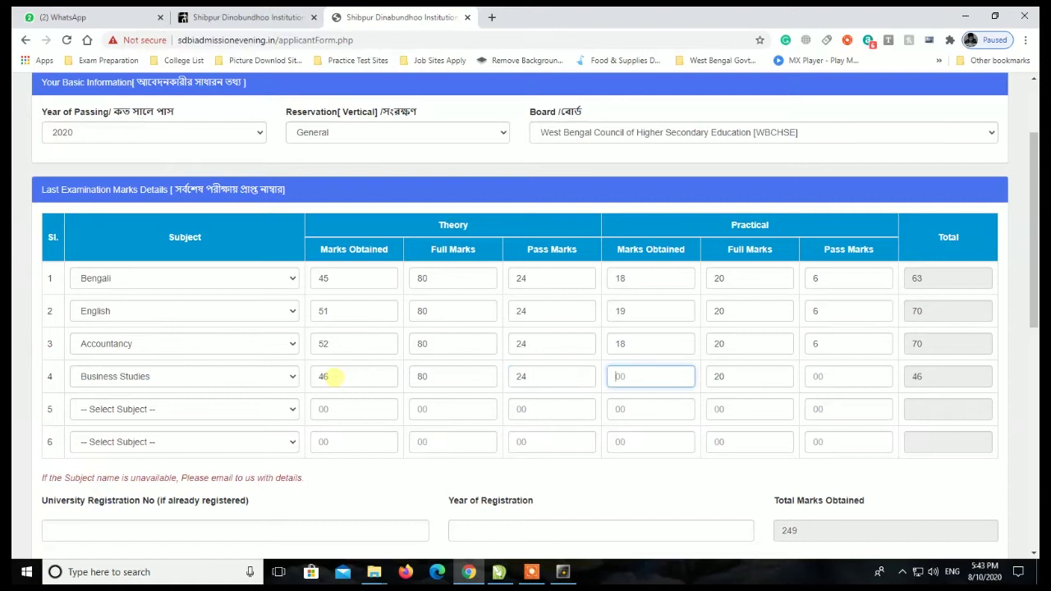
pyautogui.write('19')
pyautogui.press('Tab')
pyautogui.press('Tab')
pyautogui.write('6')
pyautogui.click(133, 412)
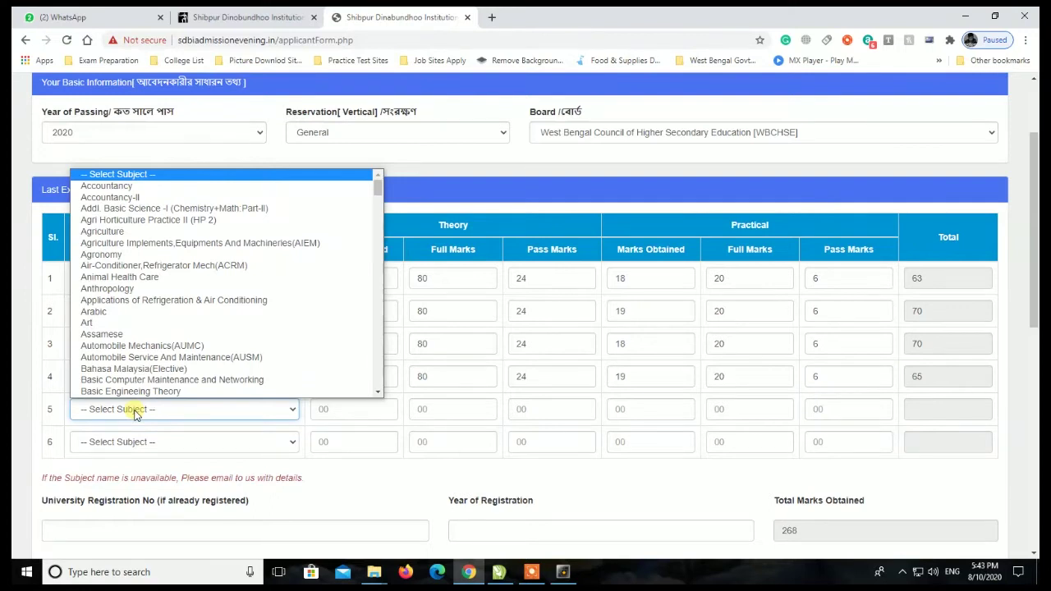
# Step: Add Costing & Taxation in row 5: theory 51 of 80, pass 24; practical 20, pass 6
pyautogui.write('costi')
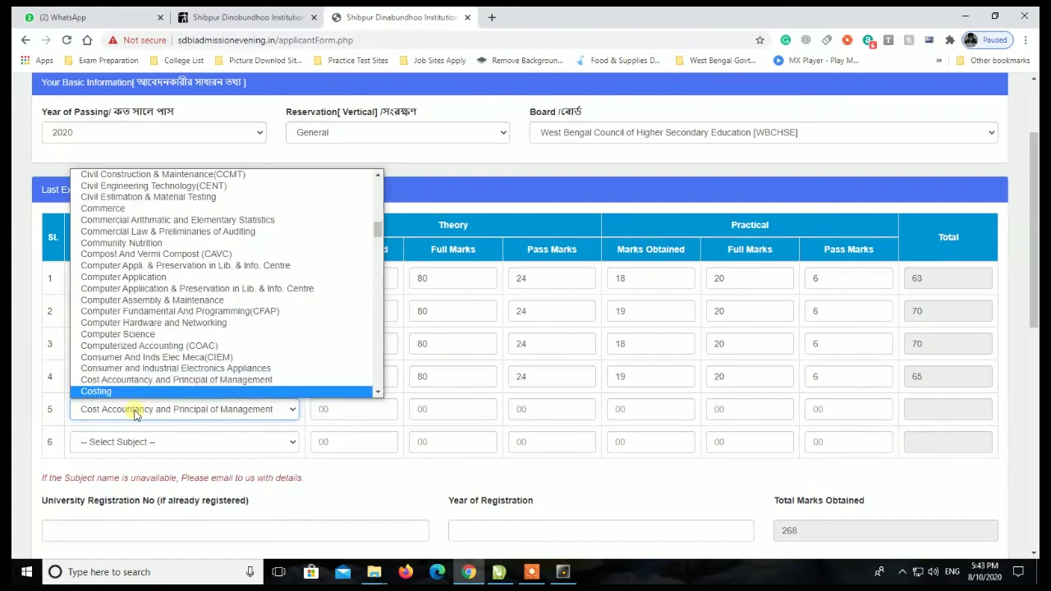
pyautogui.write('ng & Taxation')
pyautogui.press('Return')
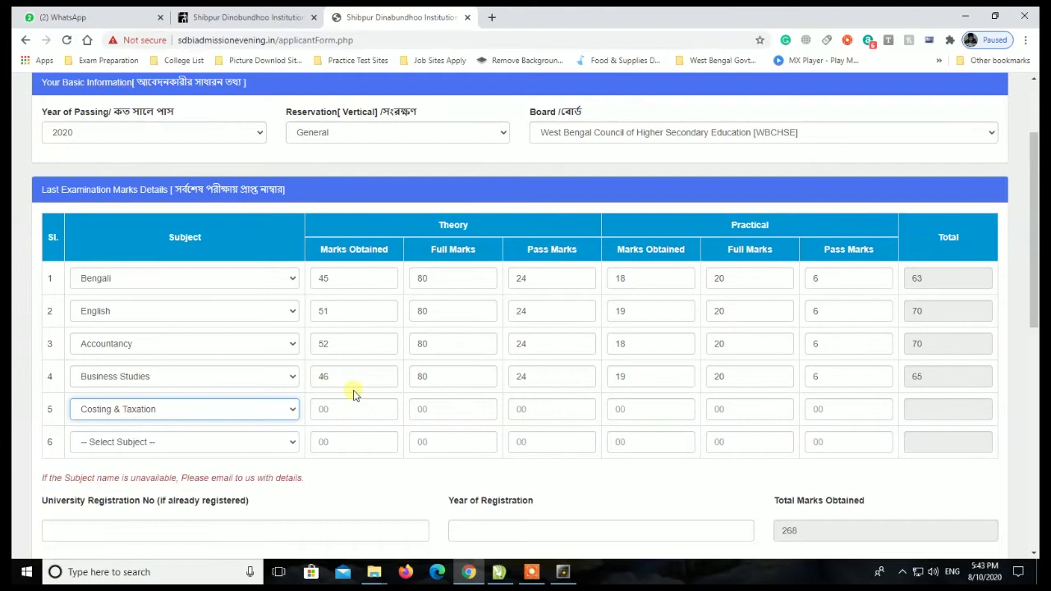
pyautogui.click(340, 414)
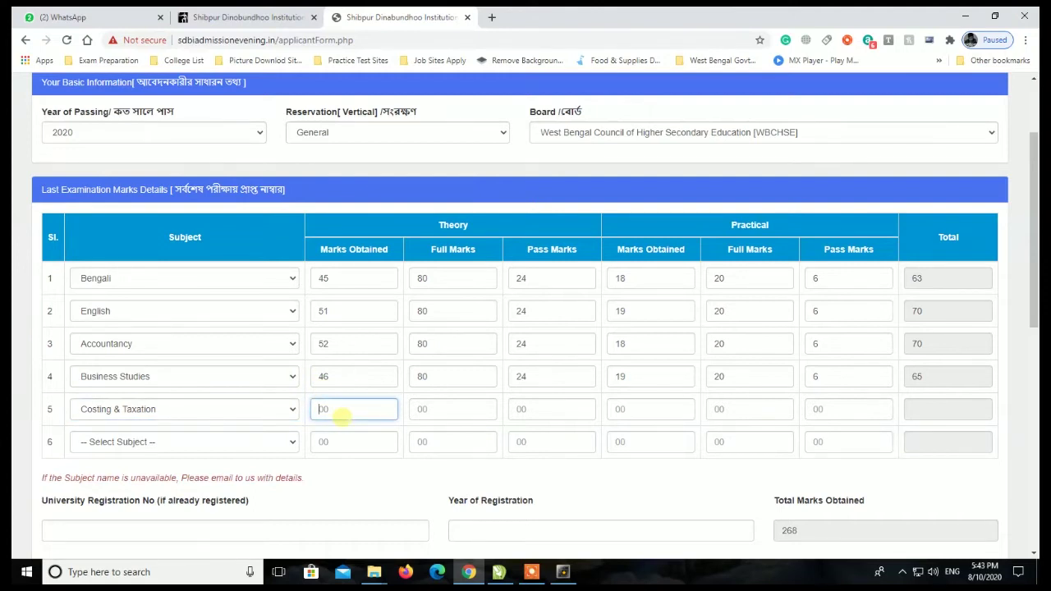
pyautogui.write('51')
pyautogui.press('Tab')
pyautogui.write('80')
pyautogui.press('Tab')
pyautogui.write('24')
pyautogui.press('Tab')
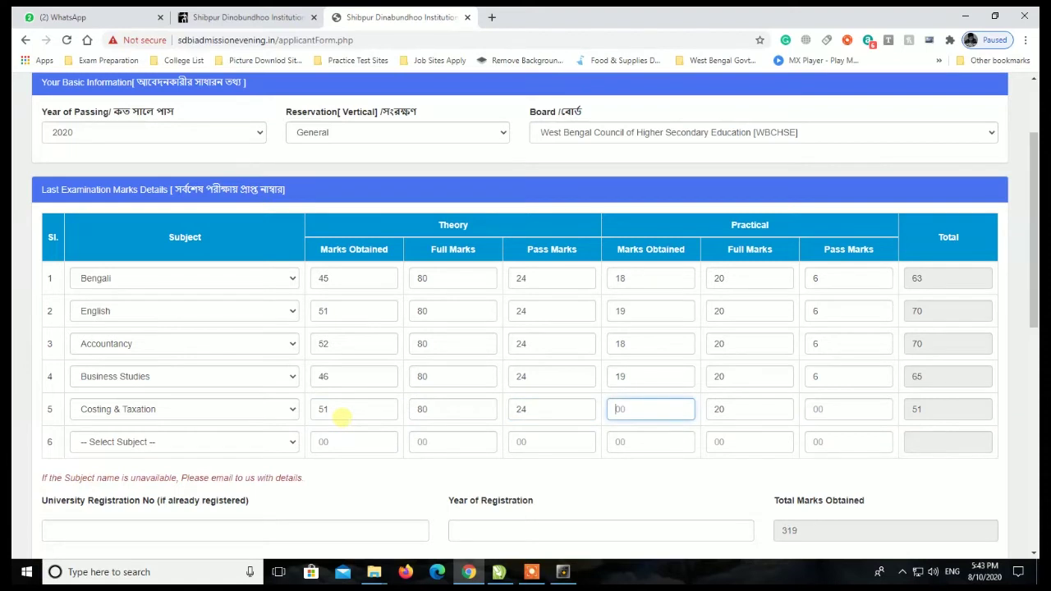
pyautogui.write('20')
pyautogui.press('Tab')
pyautogui.press('Tab')
pyautogui.write('6')
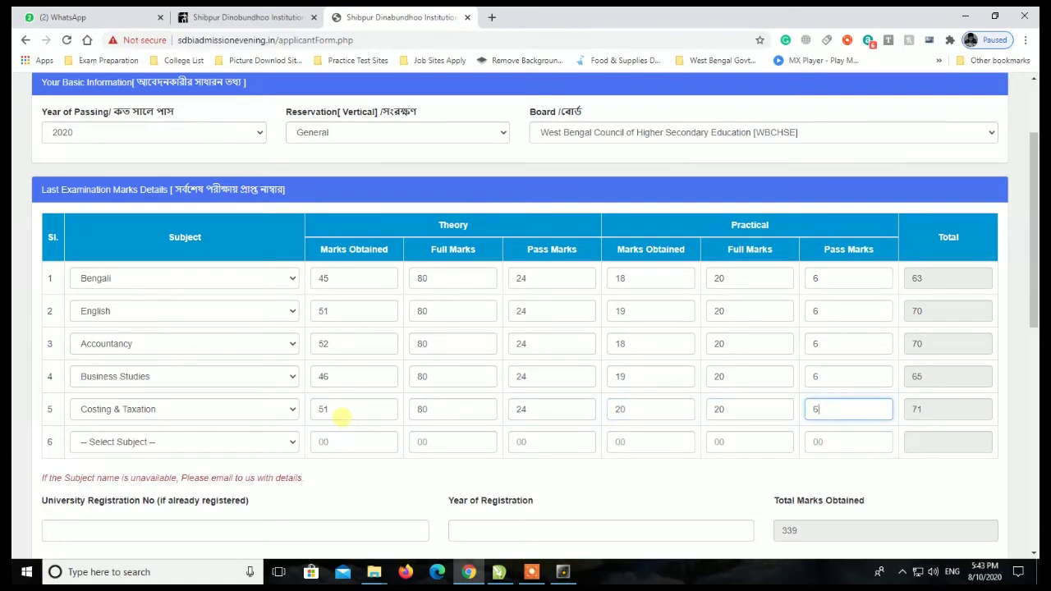
# Step: Add Computer Application in row 6 with theory 30 of 70 and practical 23 of 30
pyautogui.click(125, 443)
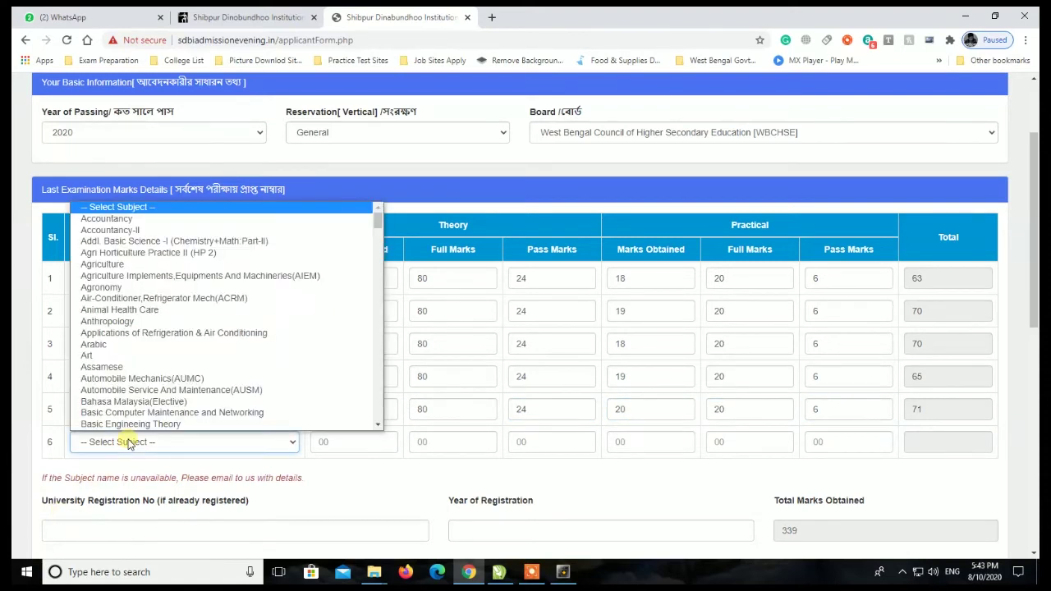
pyautogui.write('co')
pyautogui.press('Down')
pyautogui.press('Down')
pyautogui.press('Down')
pyautogui.press('Down')
pyautogui.press('Down')
pyautogui.press('Down')
pyautogui.press('Down')
pyautogui.press('Up')
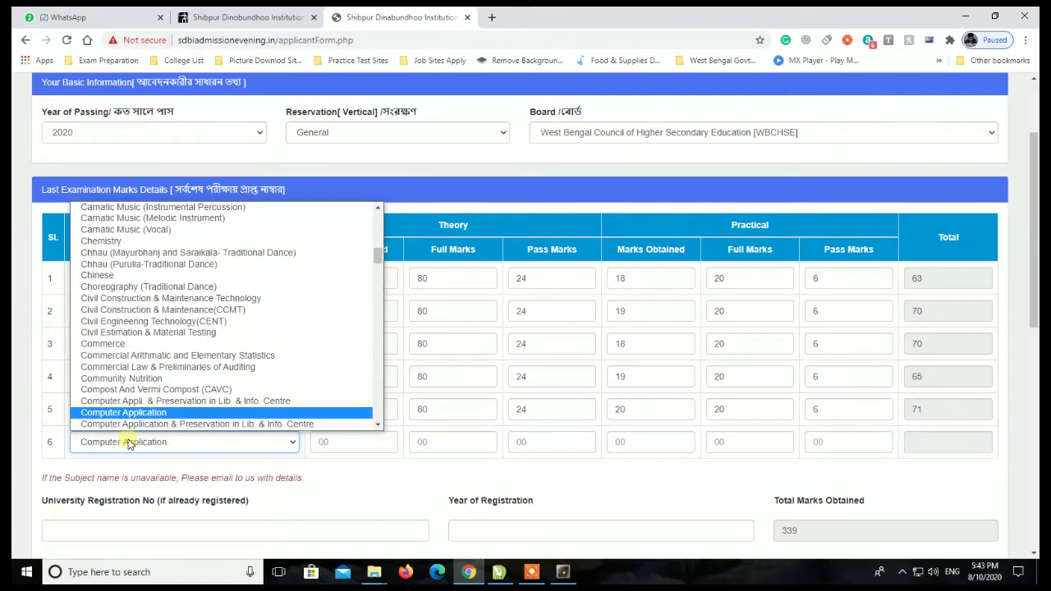
pyautogui.press('Return')
pyautogui.click(343, 445)
pyautogui.write('30')
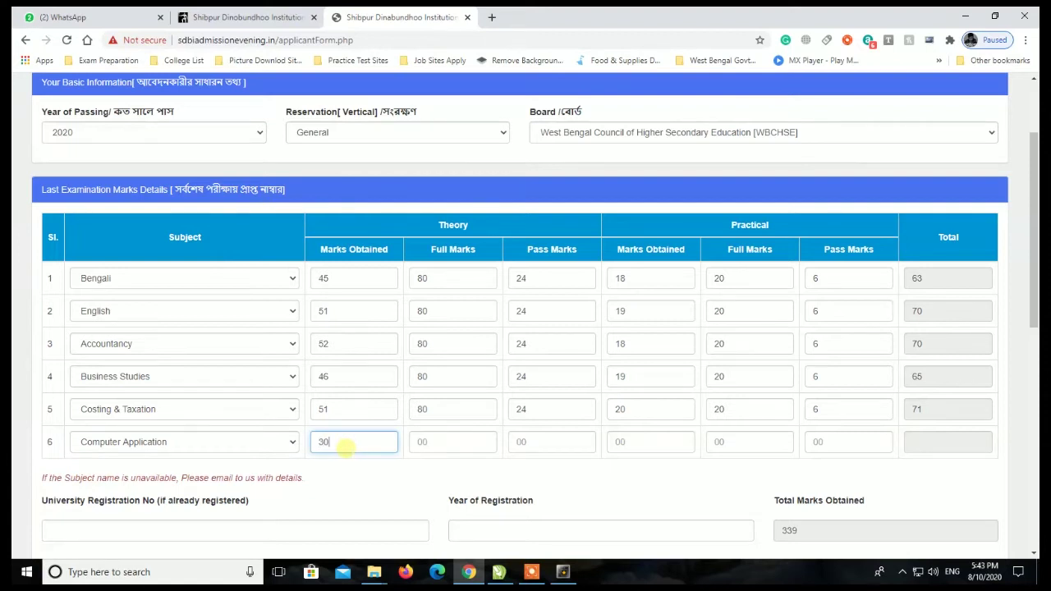
pyautogui.press('Tab')
pyautogui.write('70')
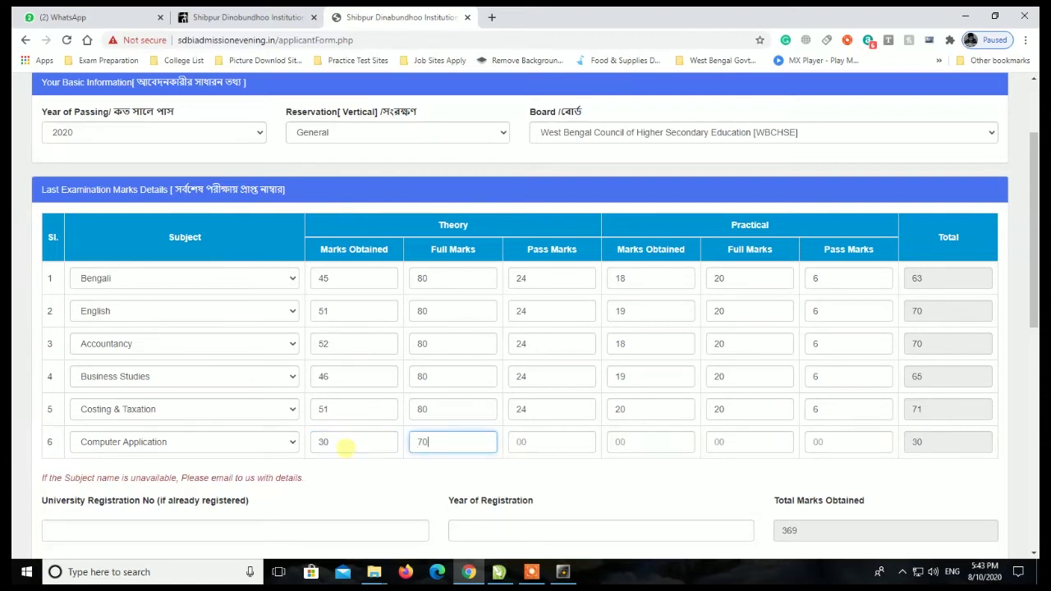
pyautogui.write('21')
pyautogui.press('Tab')
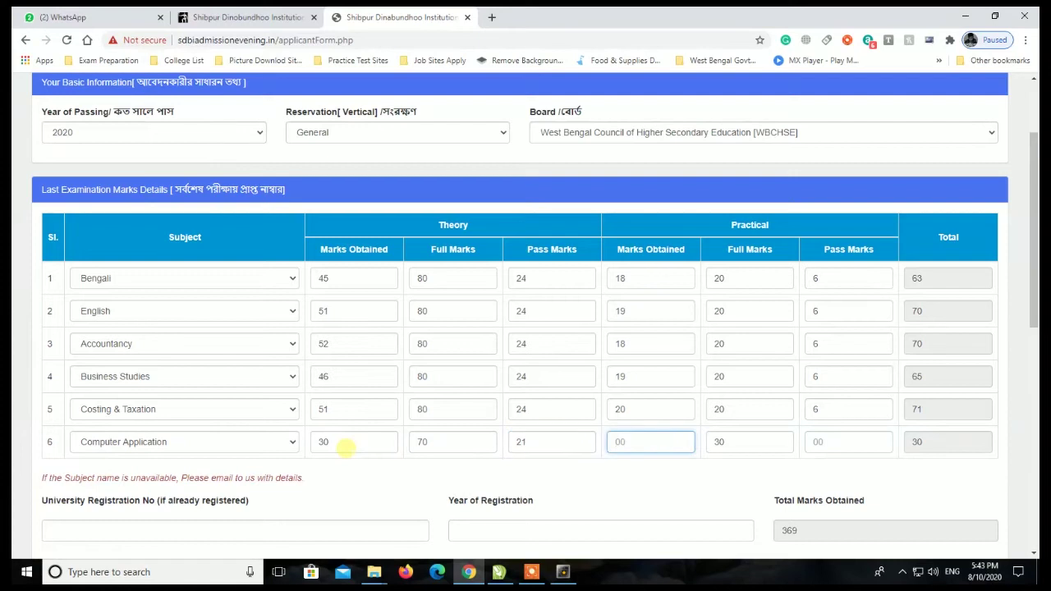
pyautogui.write('23')
pyautogui.press('Tab')
pyautogui.write('9')
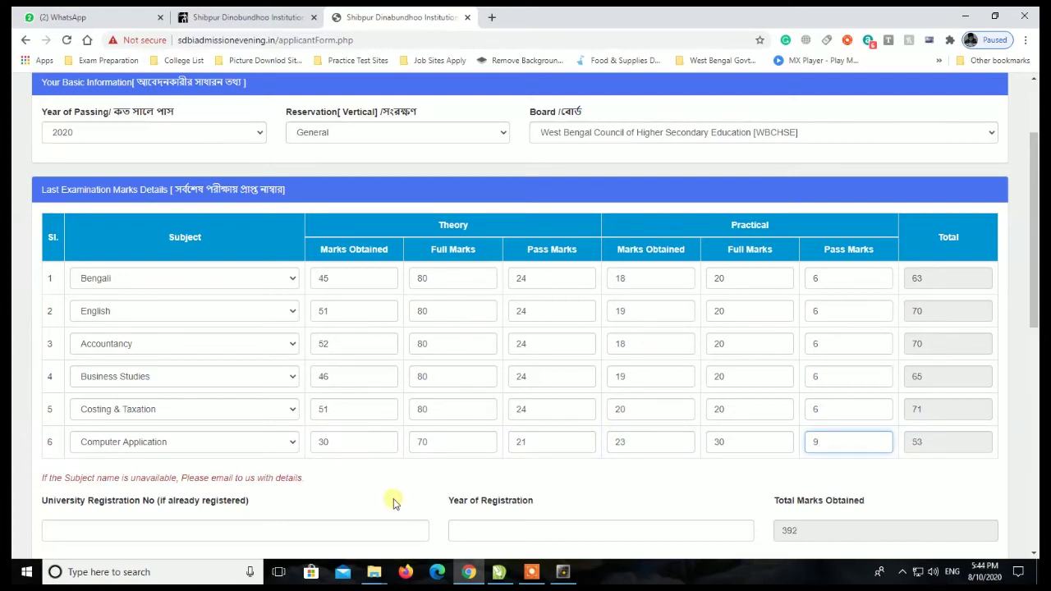
pyautogui.click(568, 506)
# Step: Choose BCOM (Honours) with Accountancy as core course and GRP-1 as Generic Elective 1
pyautogui.scroll(-1, 313, 483)
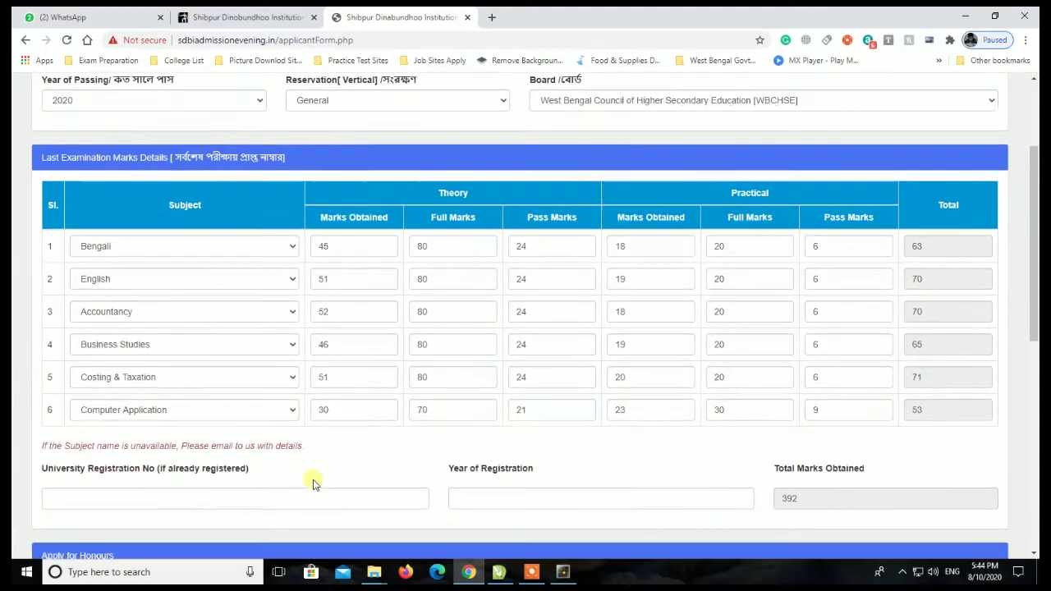
pyautogui.scroll(-1, 313, 485)
pyautogui.scroll(-2, 313, 482)
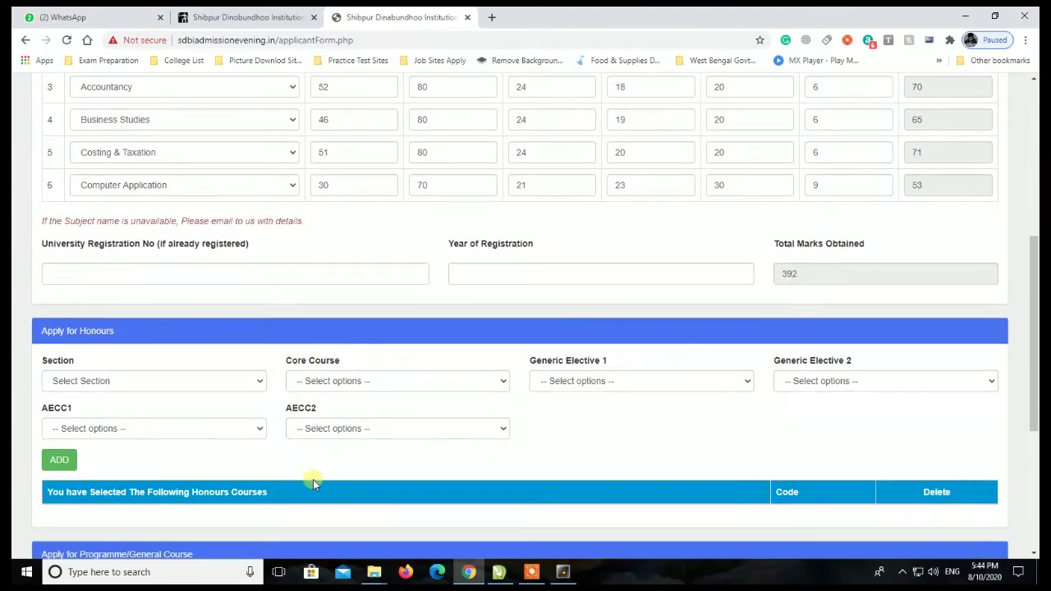
pyautogui.scroll(-2, 313, 483)
pyautogui.scroll(-2, 312, 482)
pyautogui.scroll(-1, 313, 485)
pyautogui.scroll(4, 313, 484)
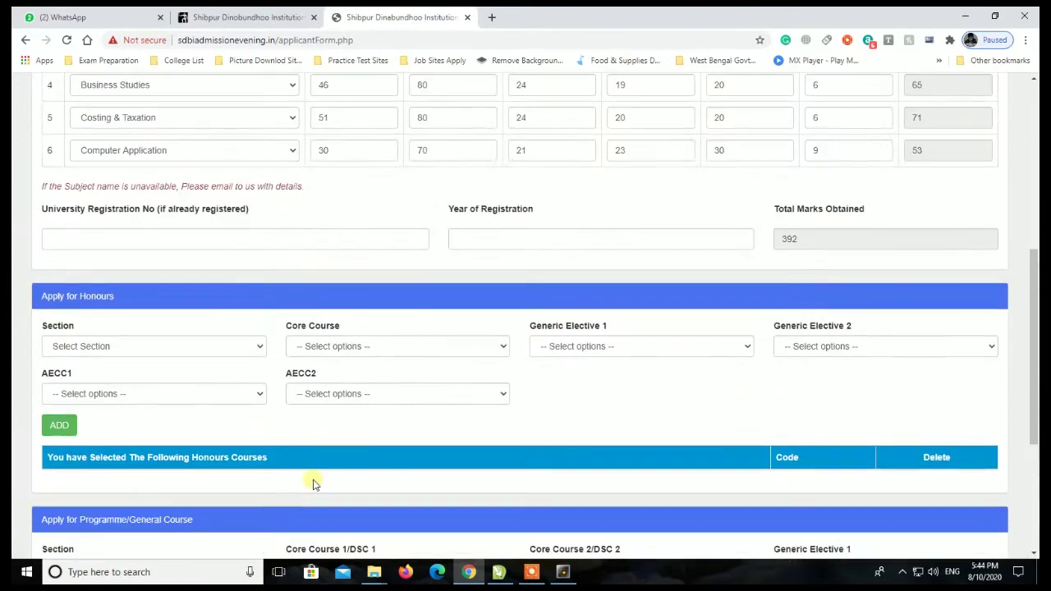
pyautogui.click(105, 351)
pyautogui.click(105, 374)
pyautogui.click(348, 351)
pyautogui.click(345, 374)
pyautogui.click(568, 352)
pyautogui.click(553, 374)
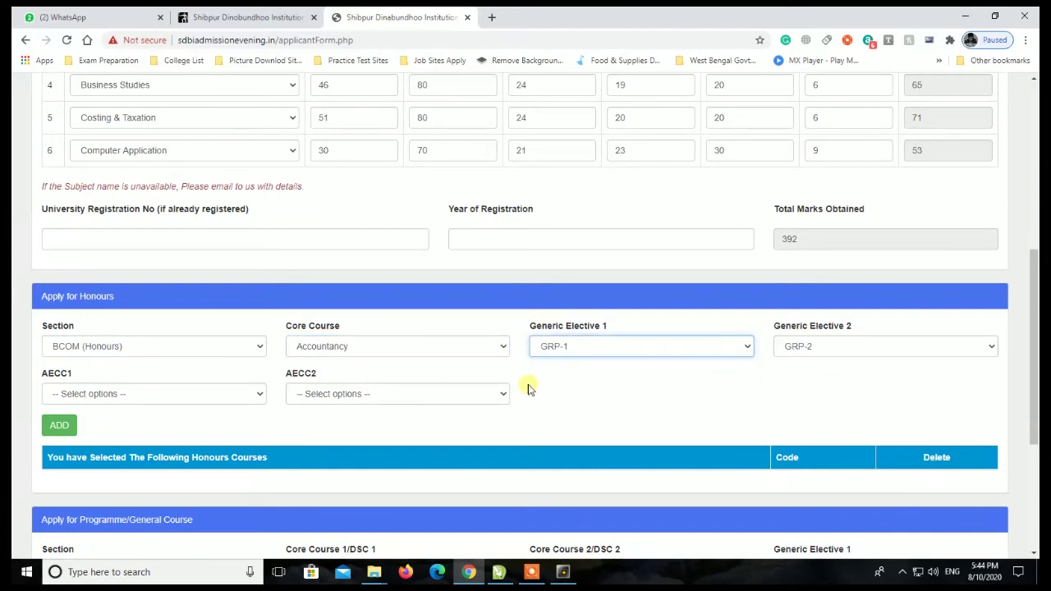
# Step: Pick English (Communication) for AECC1 and ENVS for AECC2, then add the honours combination
pyautogui.click(148, 394)
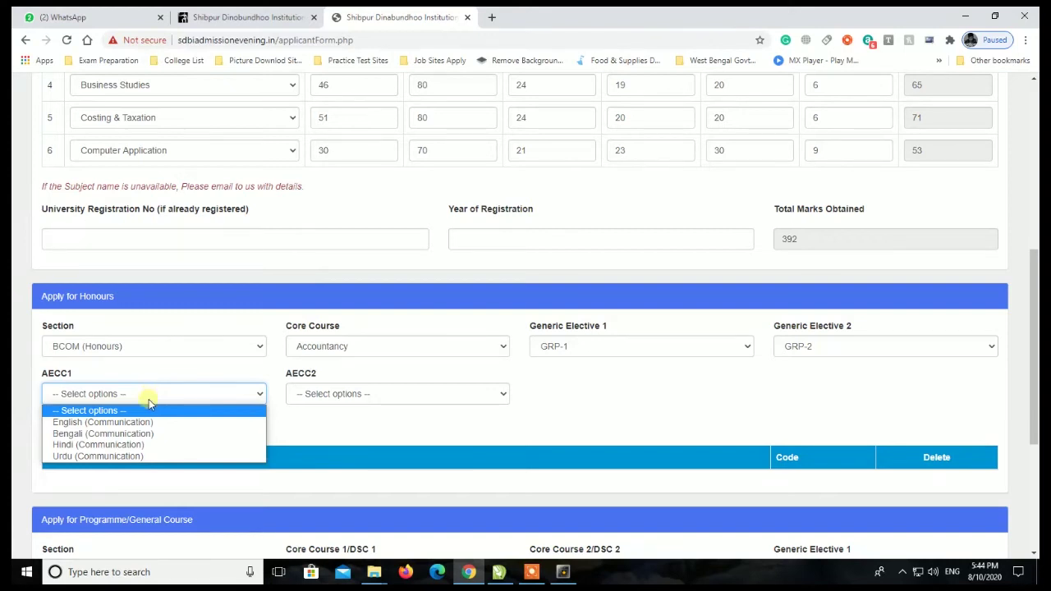
pyautogui.click(153, 422)
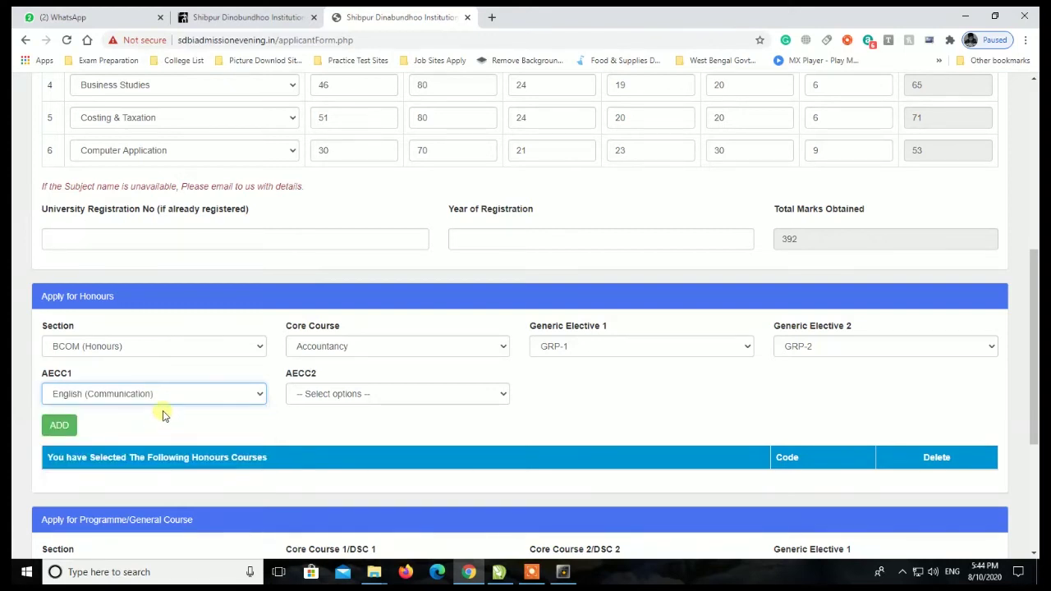
pyautogui.click(330, 394)
pyautogui.click(331, 422)
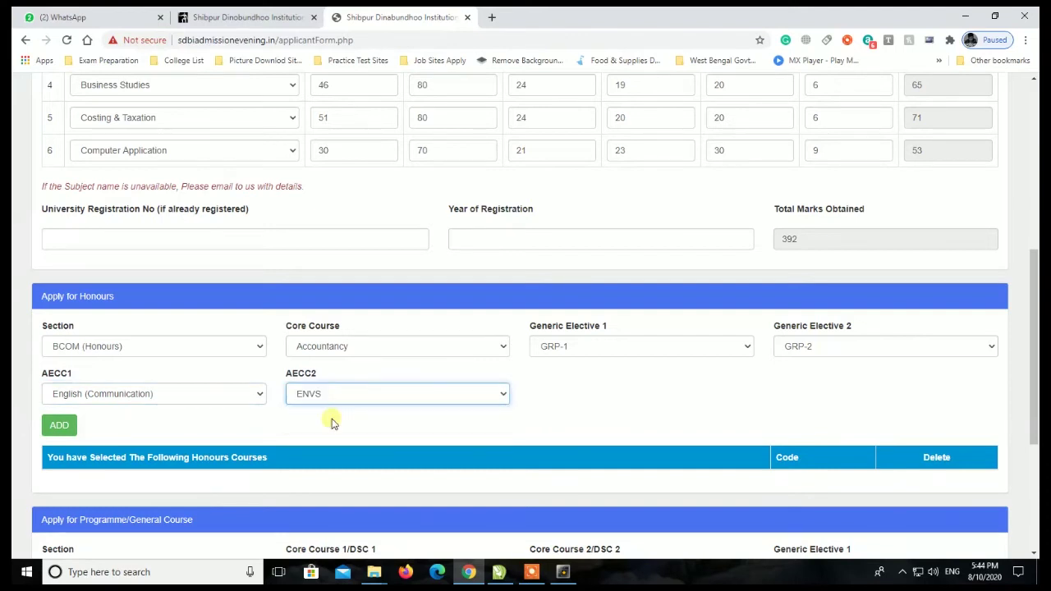
pyautogui.click(70, 427)
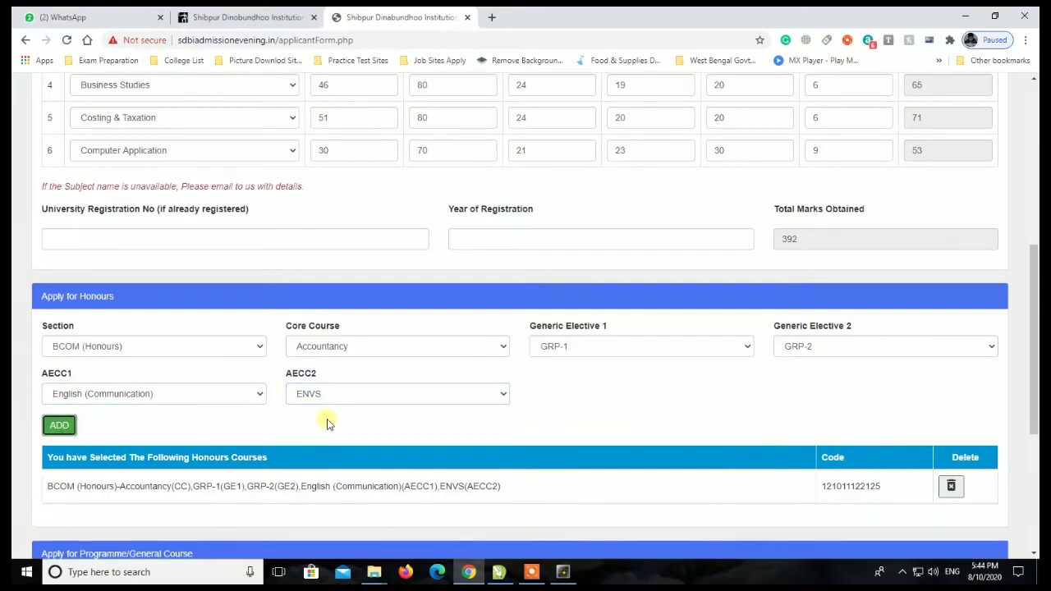
# Step: Delete the BCOM (Honours)-Accountancy row with its trash icon
pyautogui.scroll(-2, 368, 417)
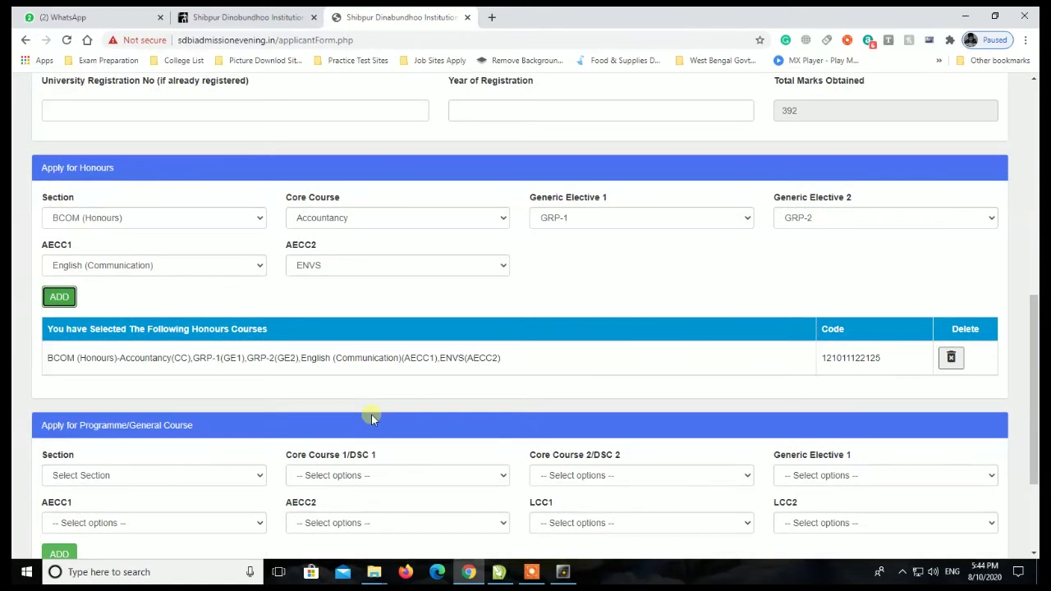
pyautogui.scroll(-2, 371, 418)
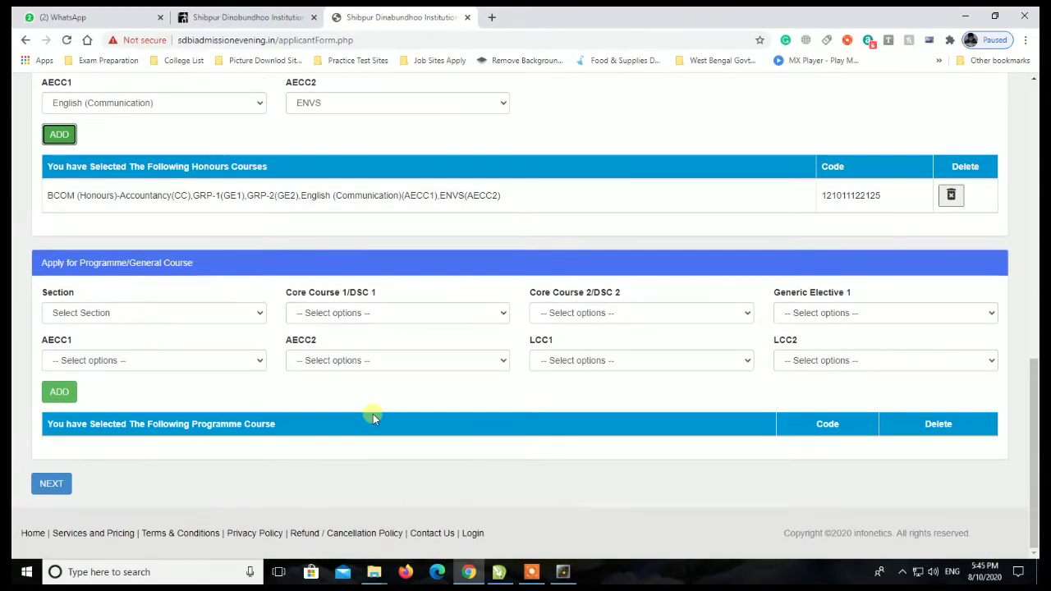
pyautogui.click(951, 195)
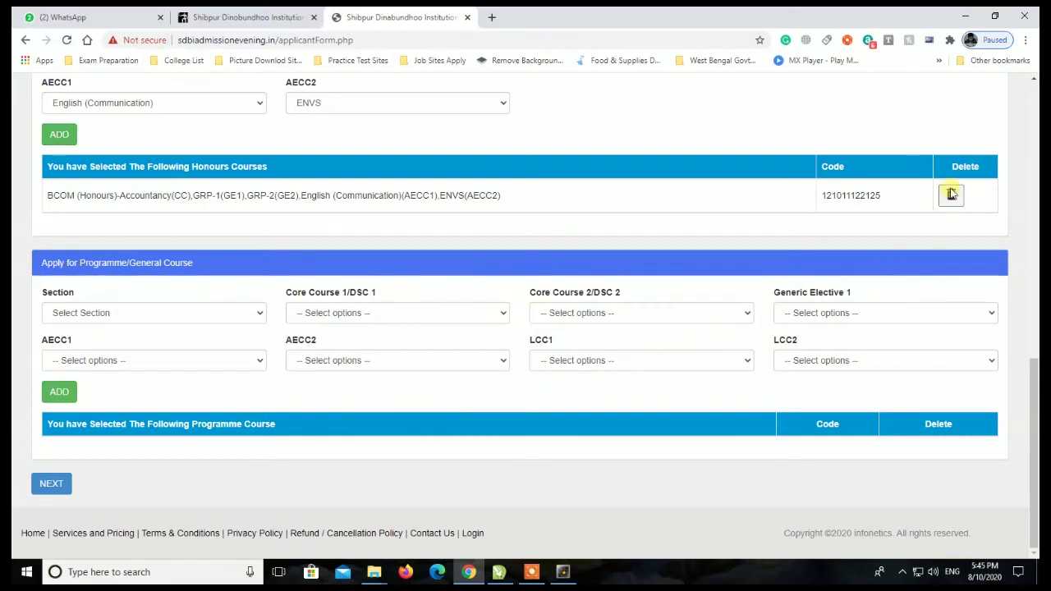
pyautogui.scroll(2, 320, 256)
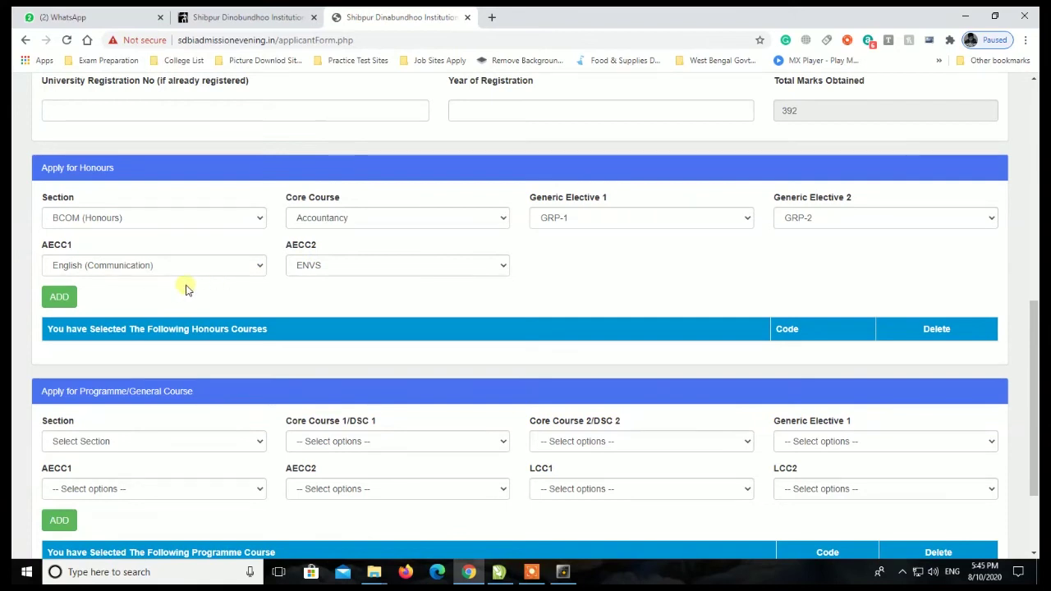
# Step: Set the programme section to BCOM (Programme) with GRP-1 as Core Course 1, and re-add the honours combination
pyautogui.click(142, 439)
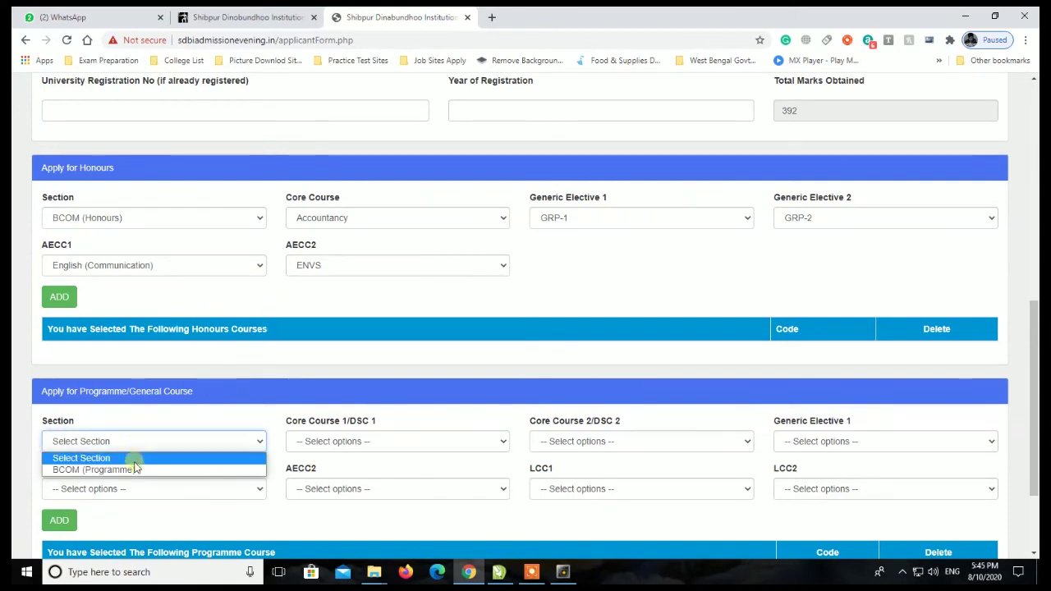
pyautogui.click(133, 470)
pyautogui.click(418, 443)
pyautogui.click(390, 469)
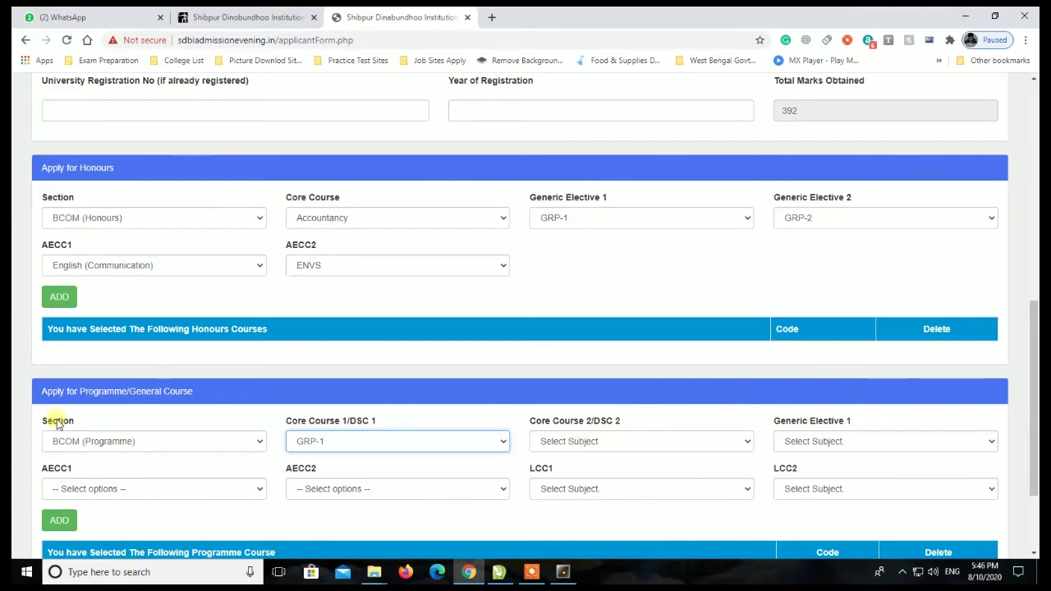
pyautogui.click(59, 297)
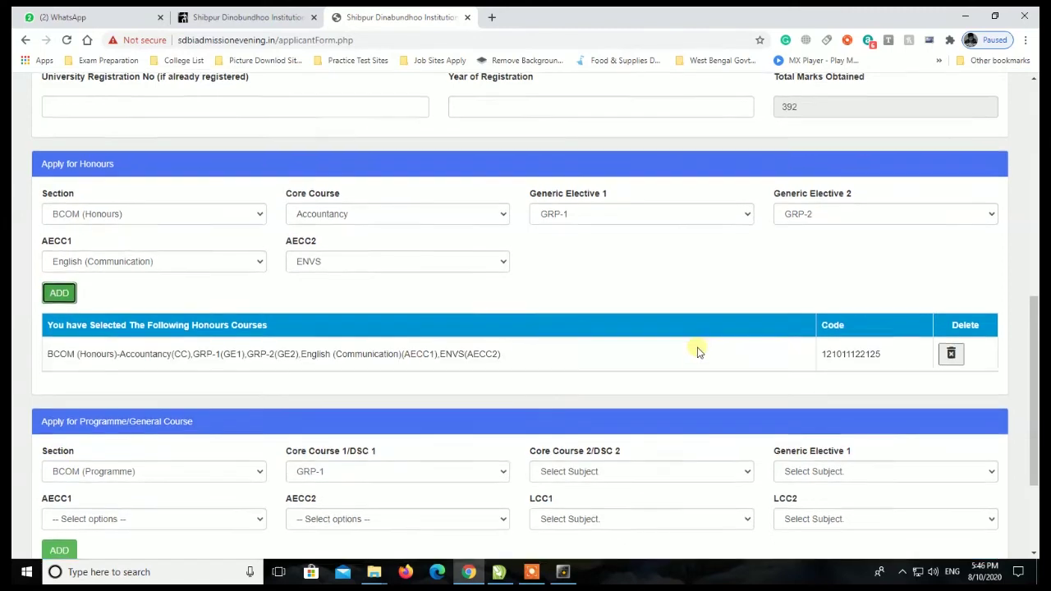
pyautogui.scroll(-2, 697, 350)
# Step: Choose GRP-2 for Core Course 2, GRP-3 for Generic Elective 1, English (Communication) for AECC1 and ENVS for AECC2
pyautogui.click(595, 313)
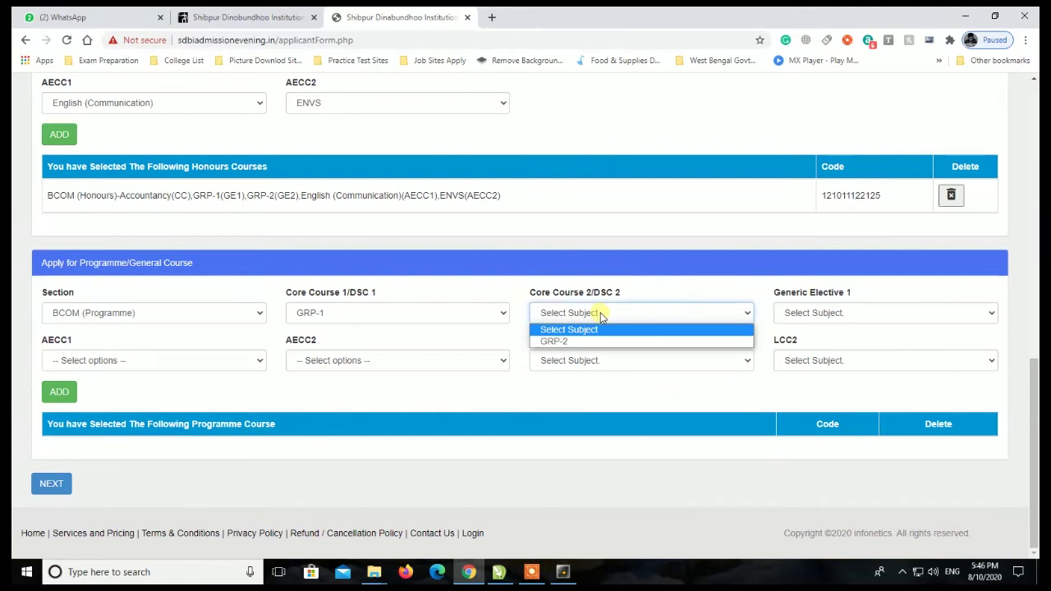
pyautogui.click(604, 343)
pyautogui.click(847, 305)
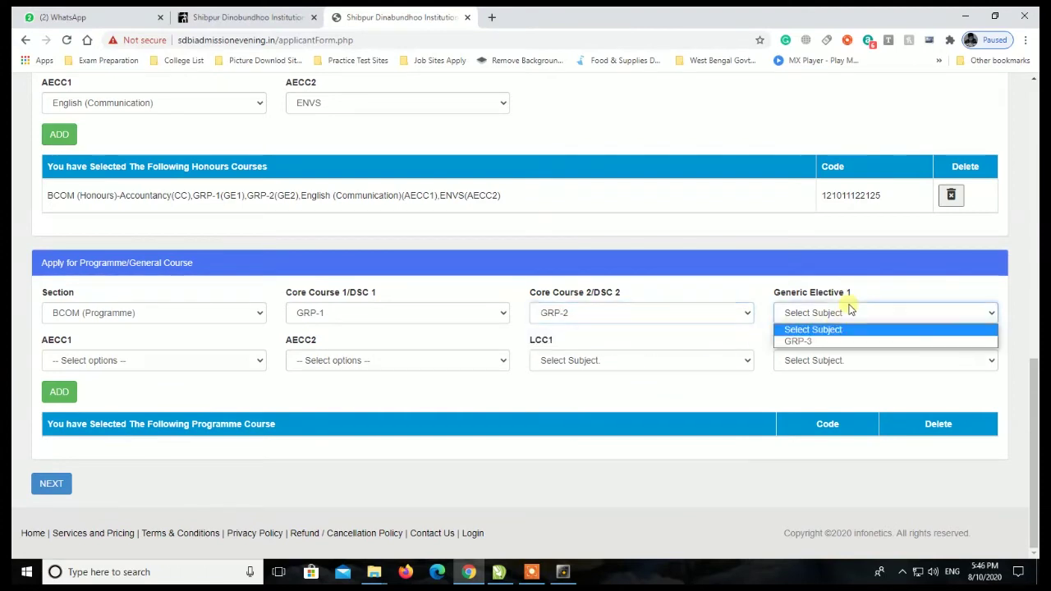
pyautogui.click(821, 342)
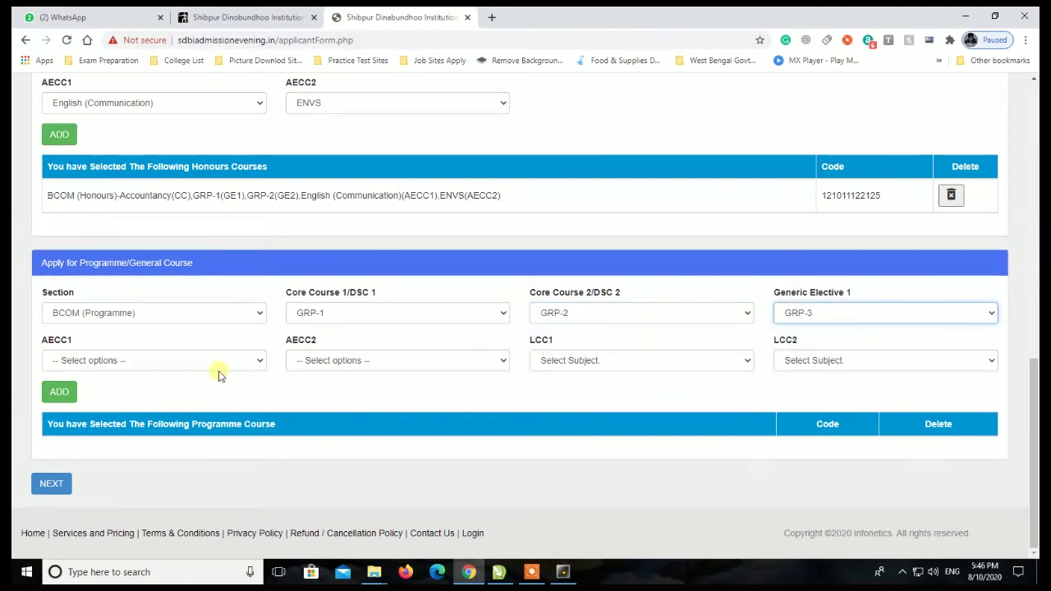
pyautogui.click(172, 361)
pyautogui.click(181, 384)
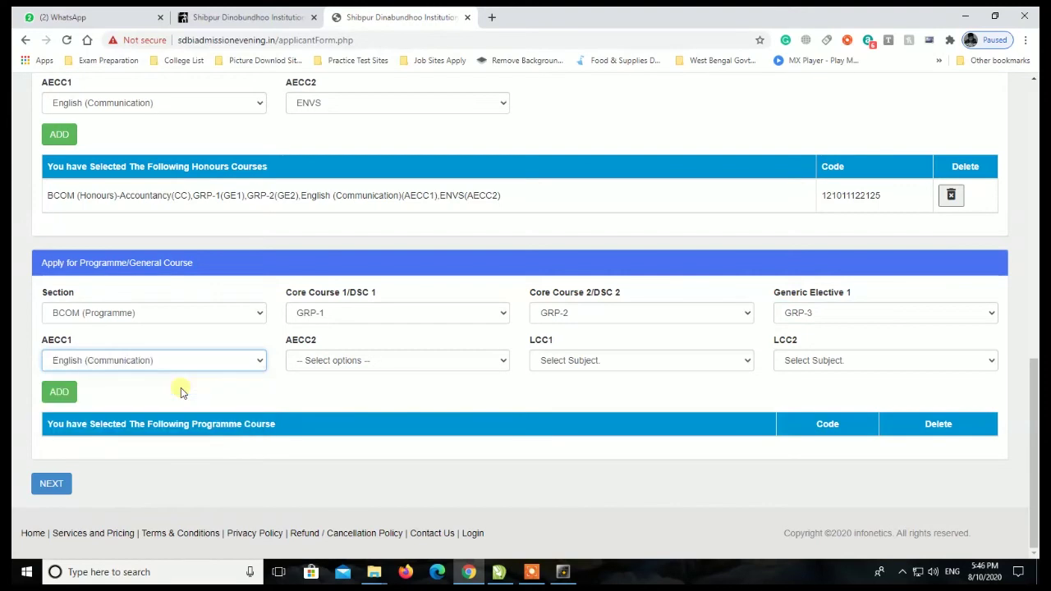
pyautogui.click(376, 361)
pyautogui.click(374, 385)
pyautogui.click(561, 363)
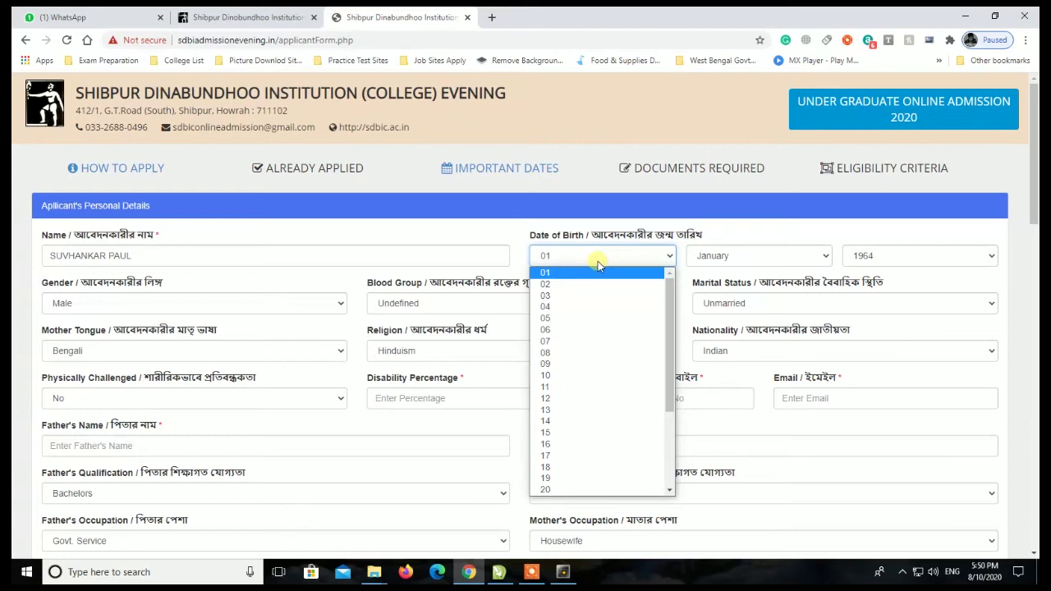
# Step: Set the date of birth to 03 September 2002
pyautogui.press('Down')
pyautogui.press('Down')
pyautogui.press('Return')
pyautogui.click(739, 255)
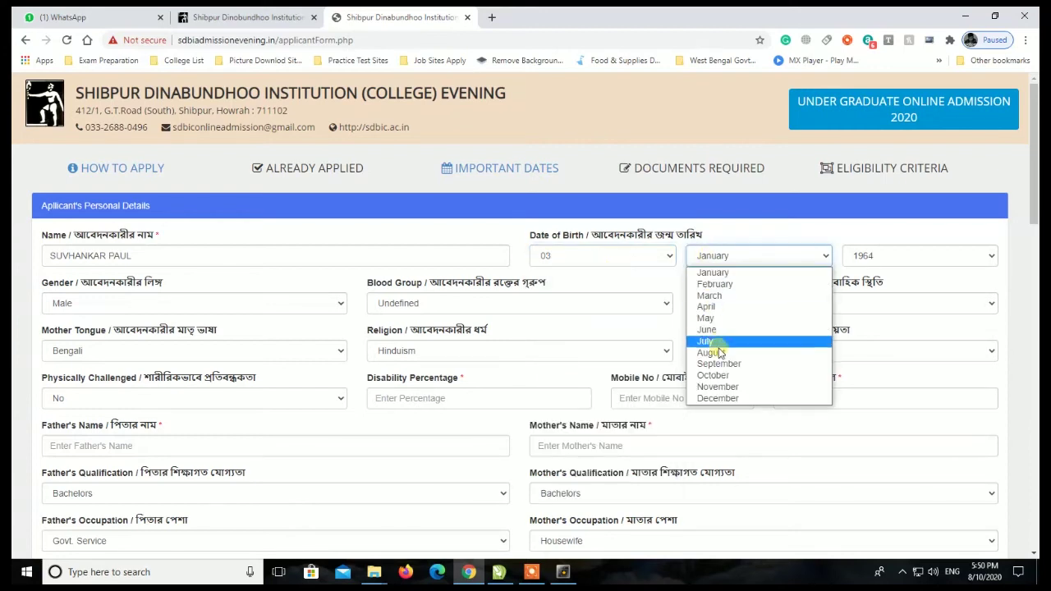
pyautogui.click(720, 363)
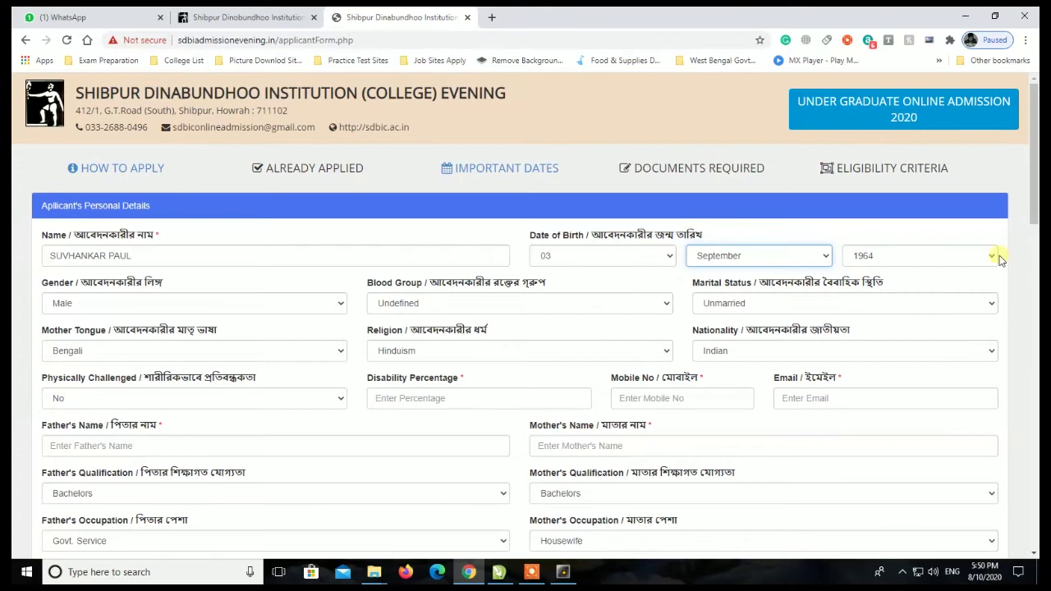
pyautogui.click(921, 255)
pyautogui.write('2002')
pyautogui.press('Return')
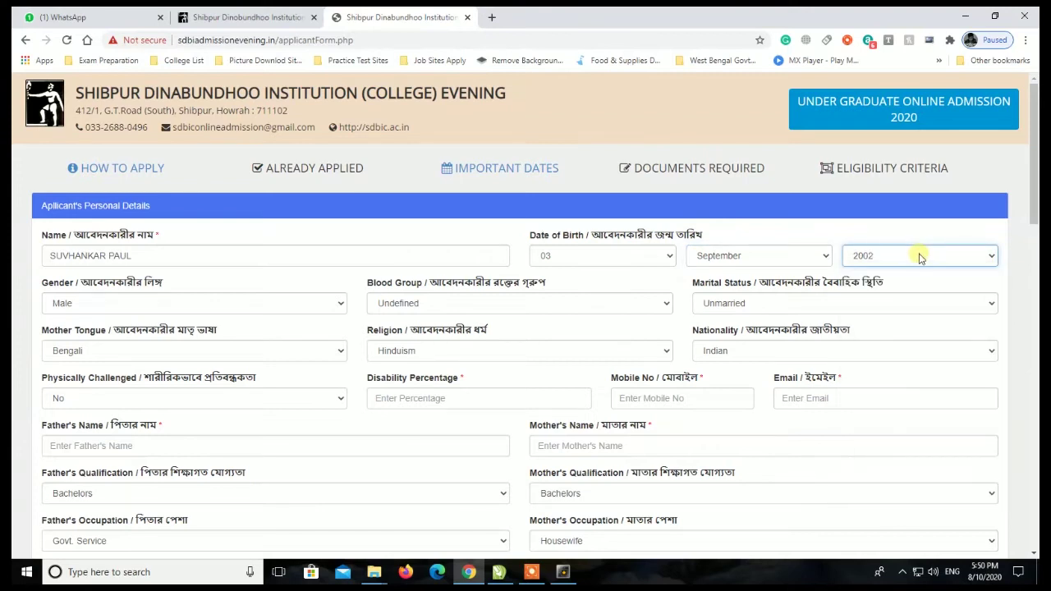
# Step: Leave blood group Undefined and marital status Unmarried, and enter the applicant's mobile number
pyautogui.click(479, 306)
pyautogui.click(479, 305)
pyautogui.click(741, 306)
pyautogui.click(741, 306)
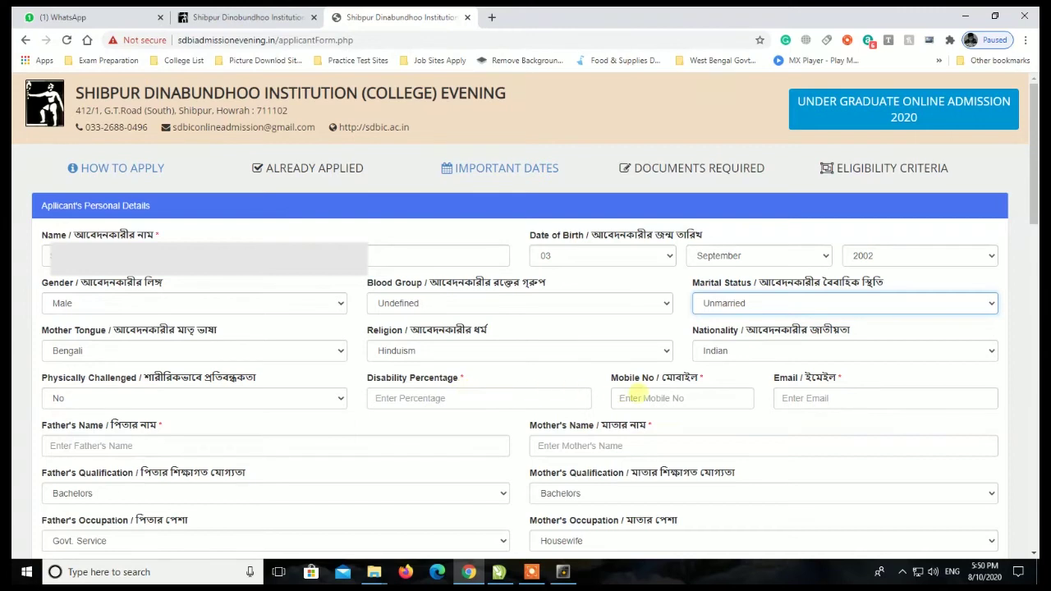
pyautogui.click(662, 394)
pyautogui.write('9')
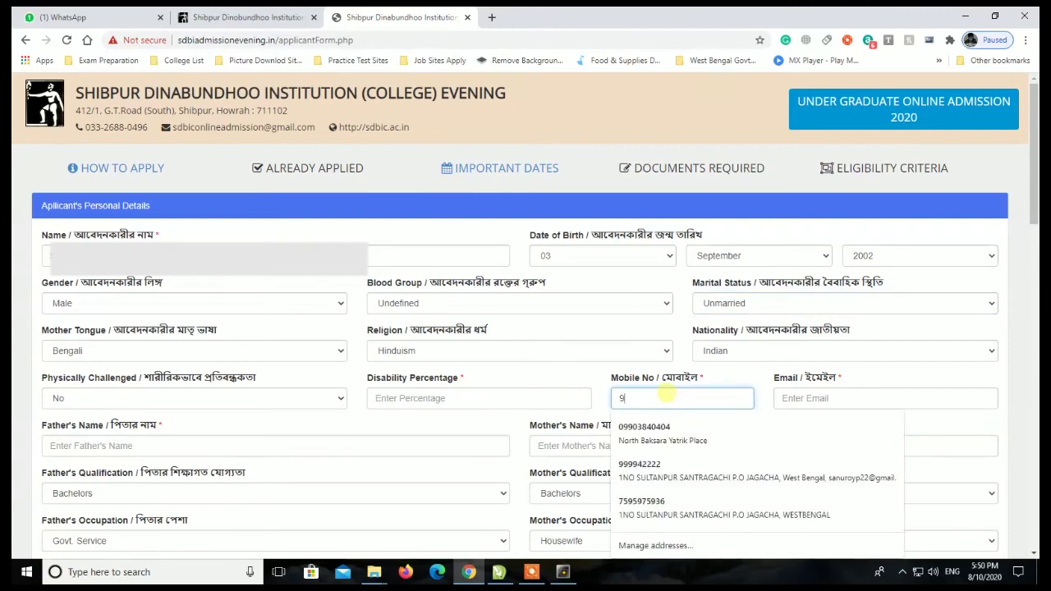
pyautogui.write('0735')
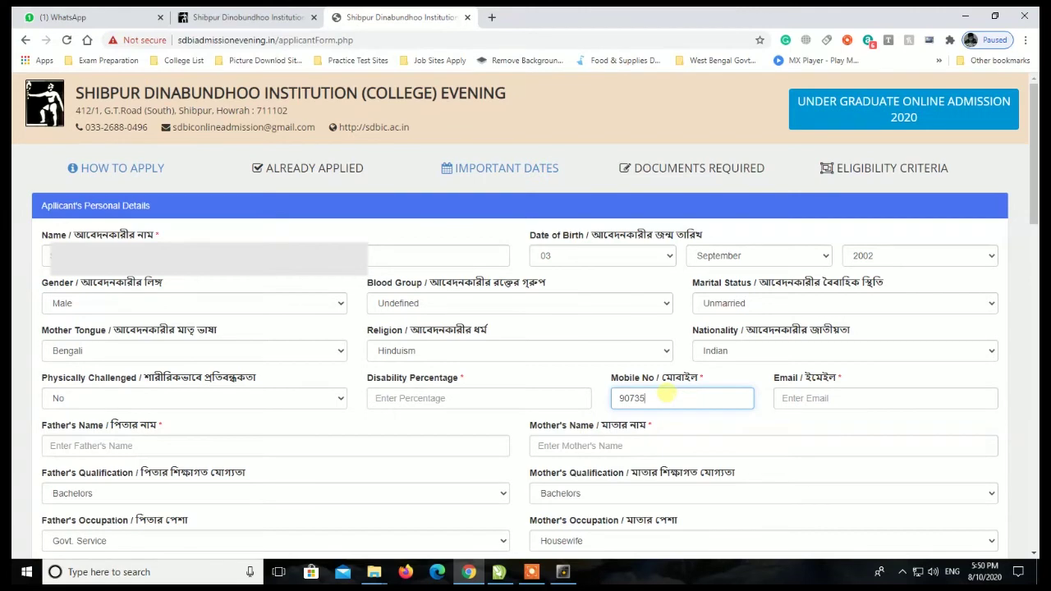
pyautogui.write('3')
pyautogui.click(821, 398)
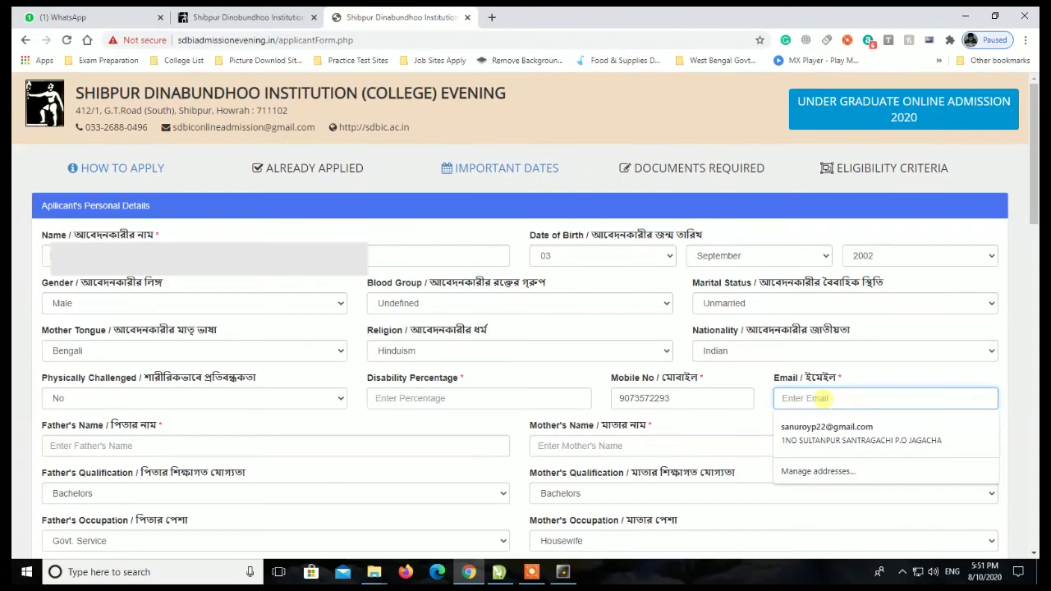
# Step: Type the applicant's e-mail address
pyautogui.write('SU')
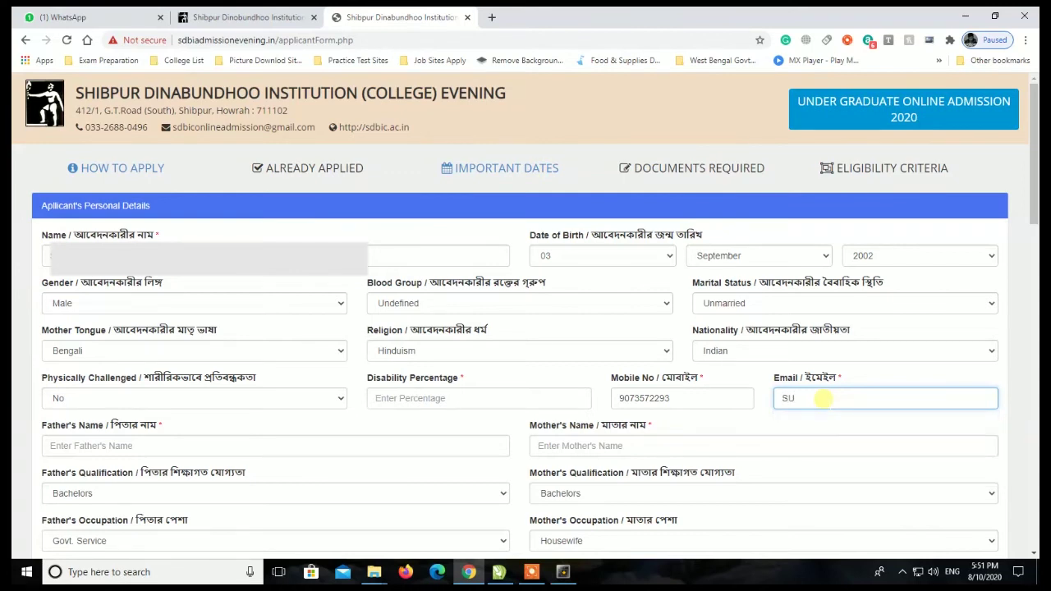
pyautogui.press('BackSpace')
pyautogui.press('BackSpace')
pyautogui.write('subh')
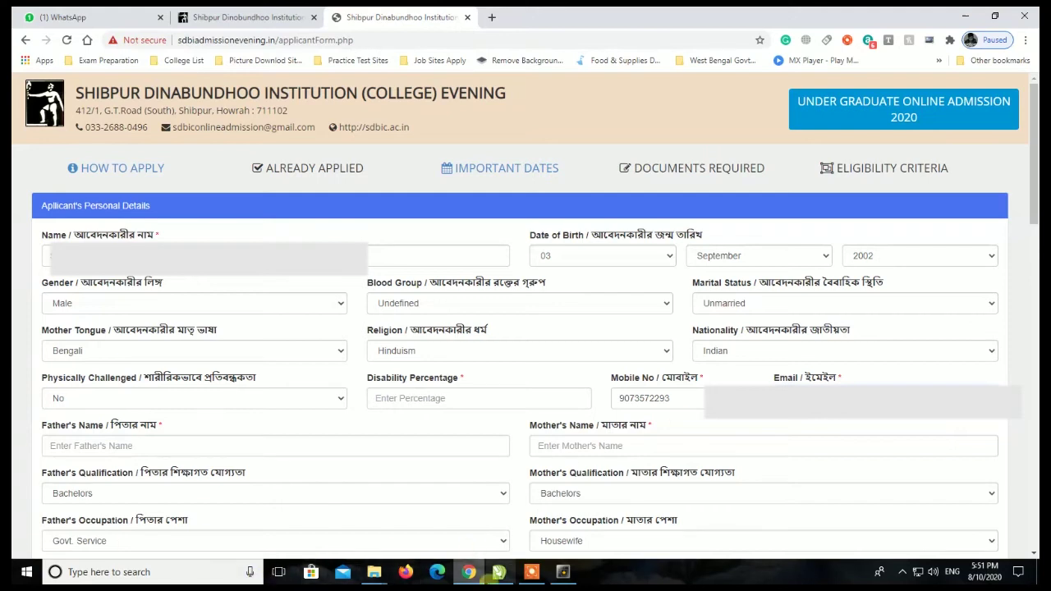
# Step: Fill in the father's name and the mother's name
pyautogui.click(105, 445)
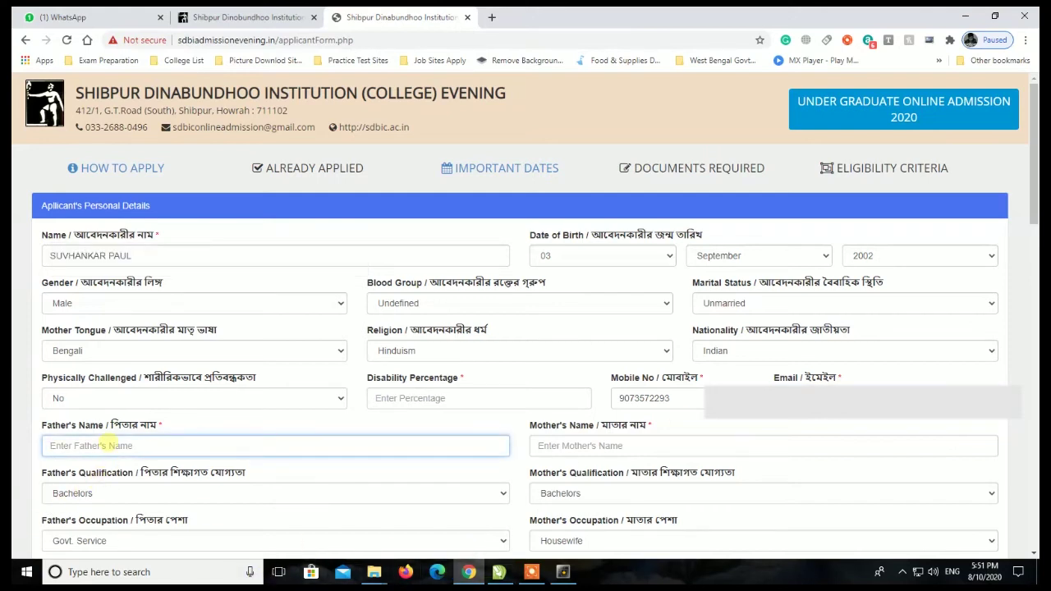
pyautogui.write('s')
pyautogui.press('BackSpace')
pyautogui.press('BackSpace')
pyautogui.press('BackSpace')
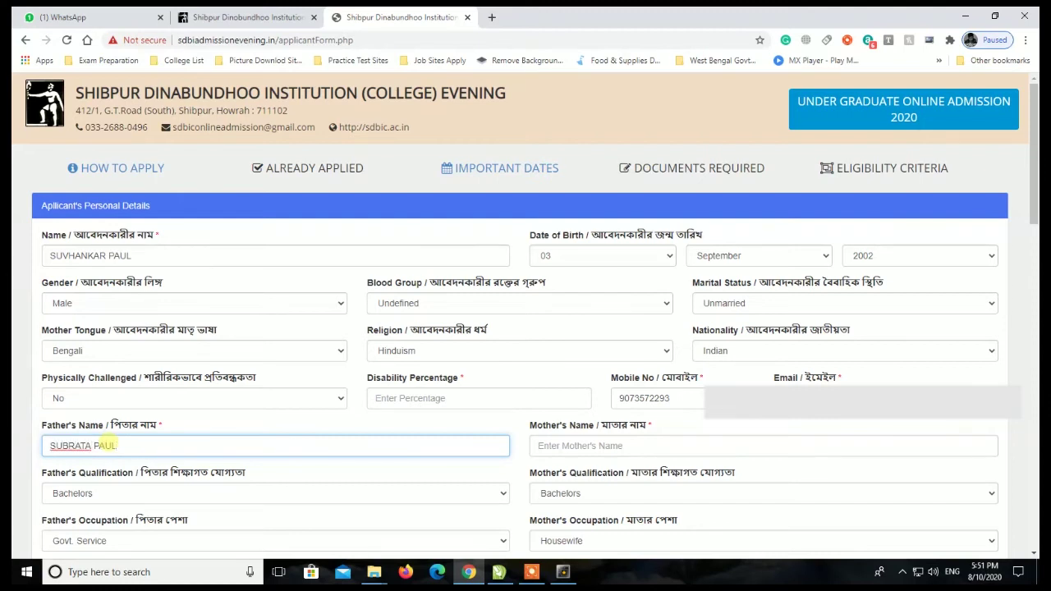
pyautogui.click(626, 446)
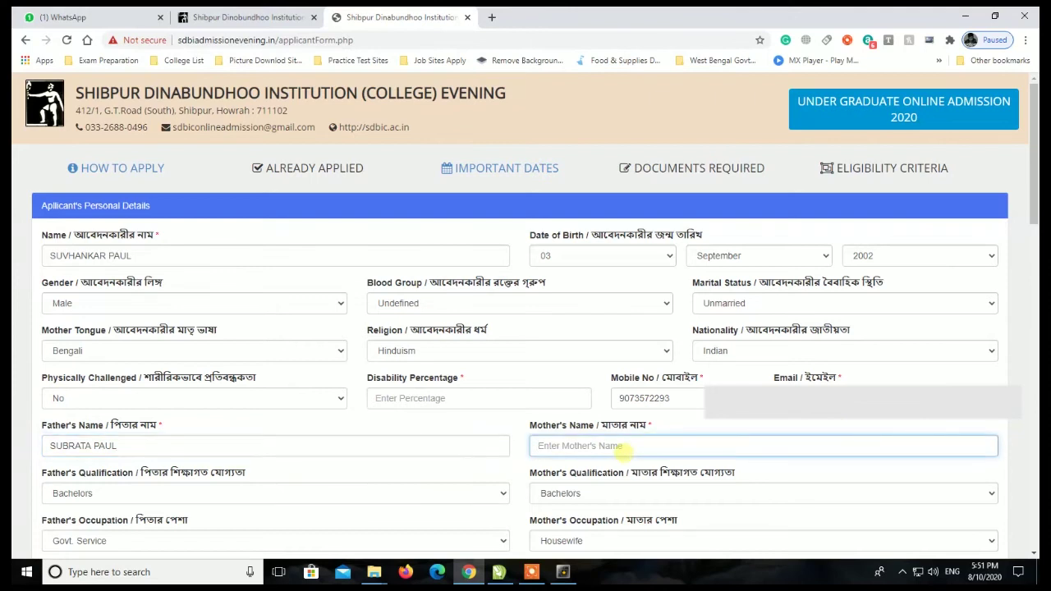
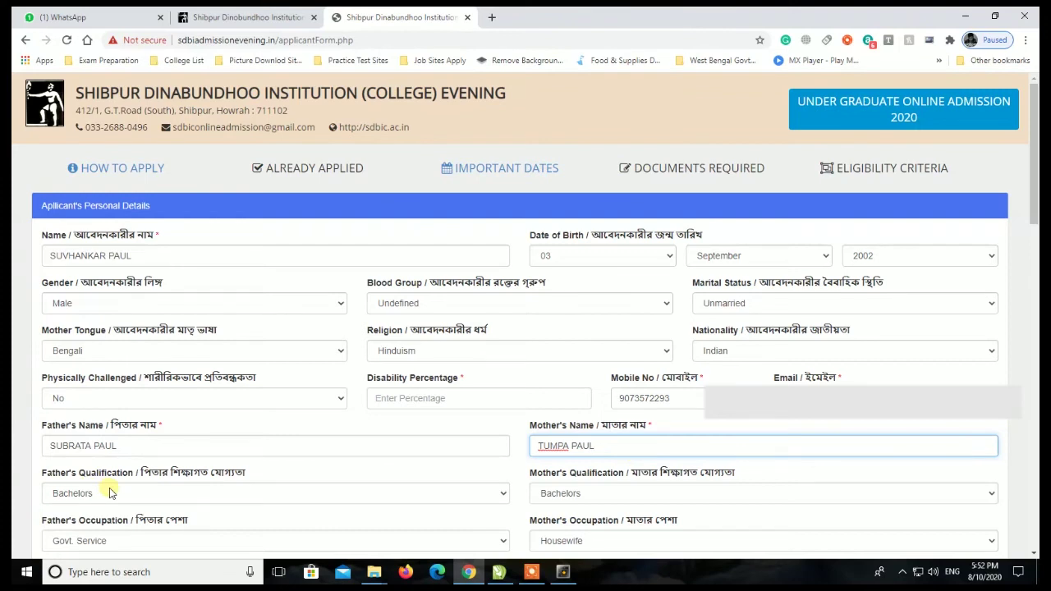
# Step: Set both the father's and mother's qualification to 10th
pyautogui.scroll(-1, 109, 487)
pyautogui.click(137, 428)
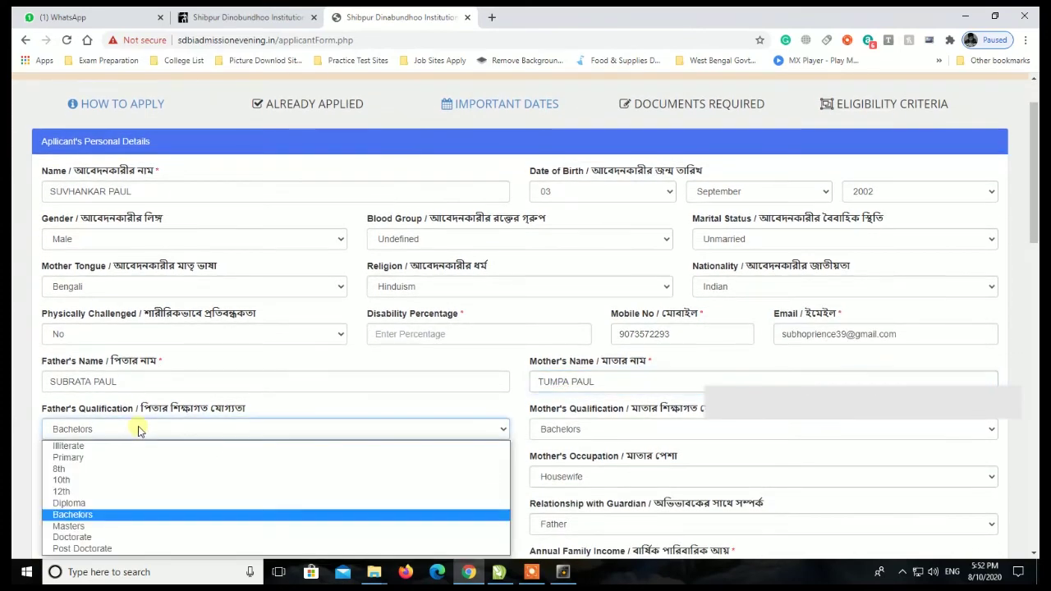
pyautogui.click(136, 480)
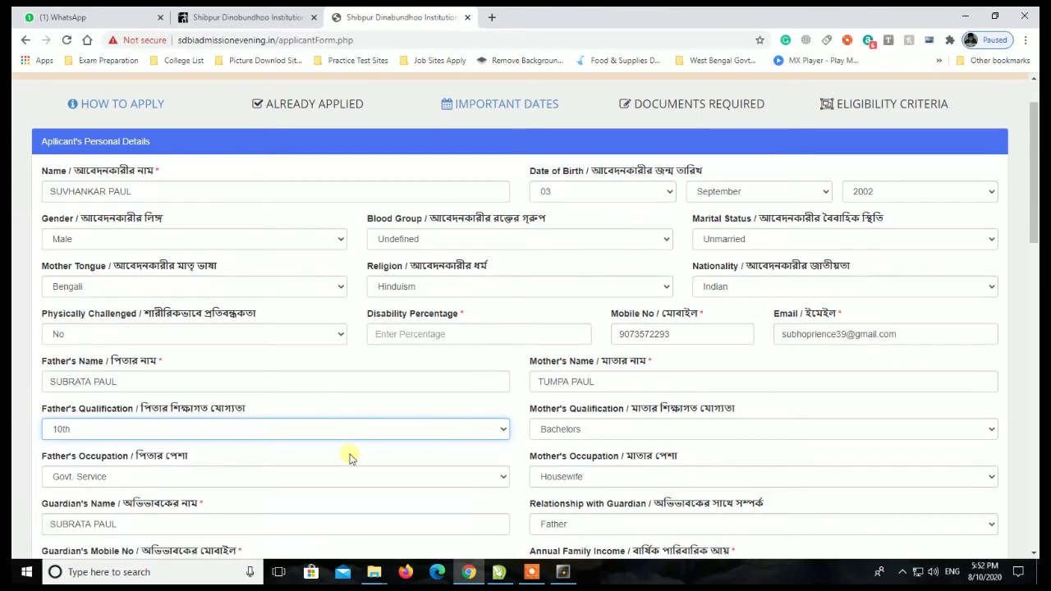
pyautogui.click(610, 431)
pyautogui.click(548, 479)
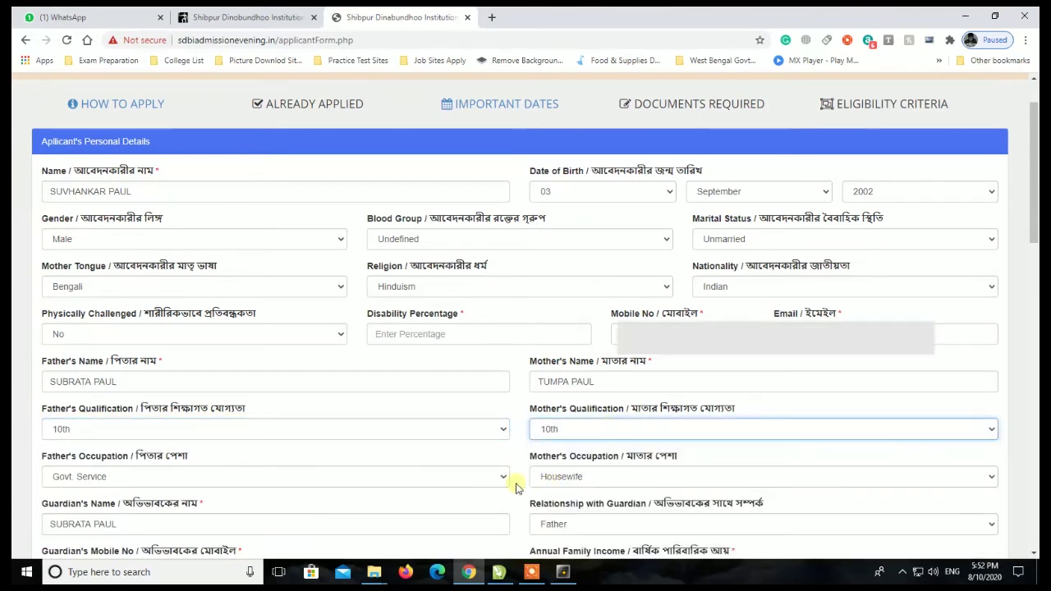
# Step: Set the father's occupation to Private Service
pyautogui.click(316, 485)
pyautogui.scroll(-1, 317, 480)
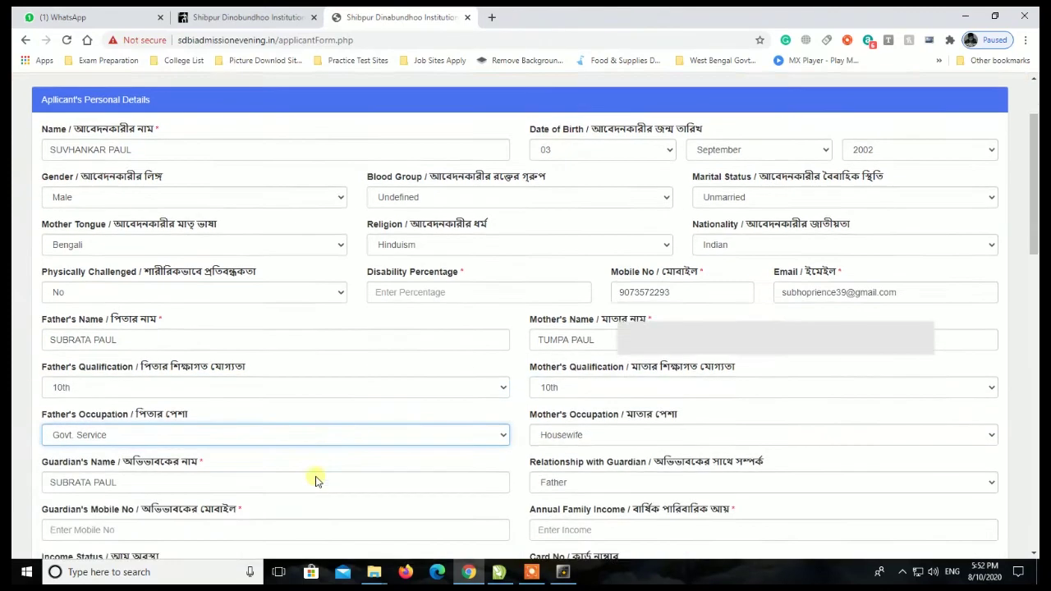
pyautogui.click(327, 417)
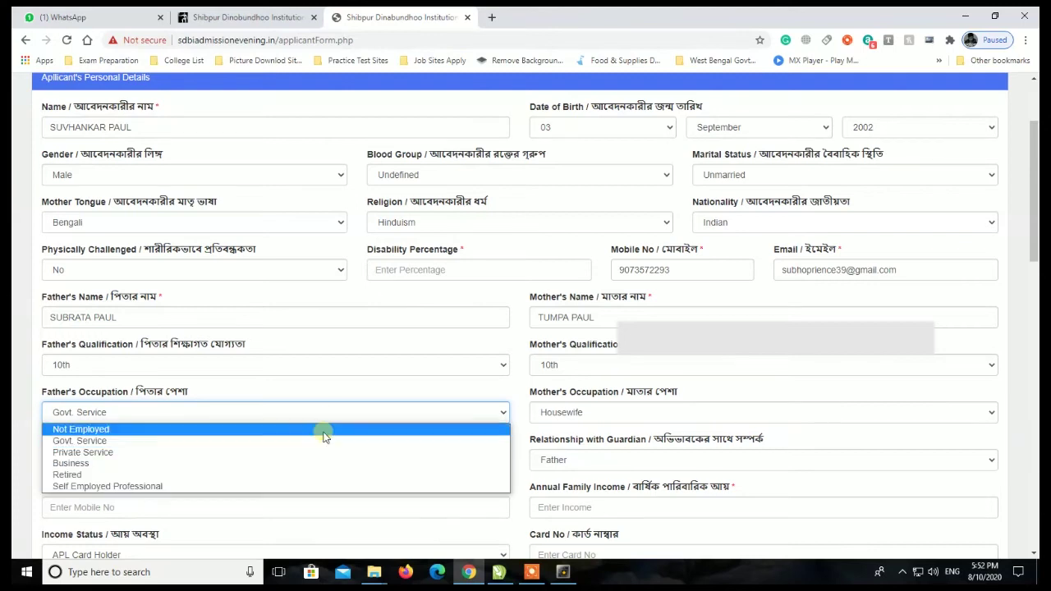
pyautogui.click(238, 453)
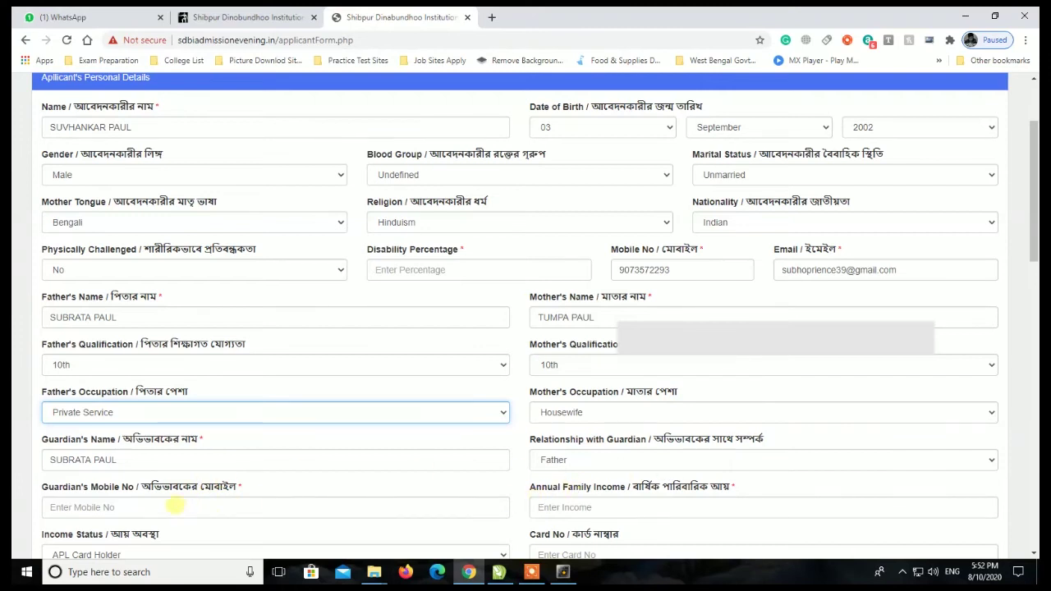
pyautogui.click(119, 509)
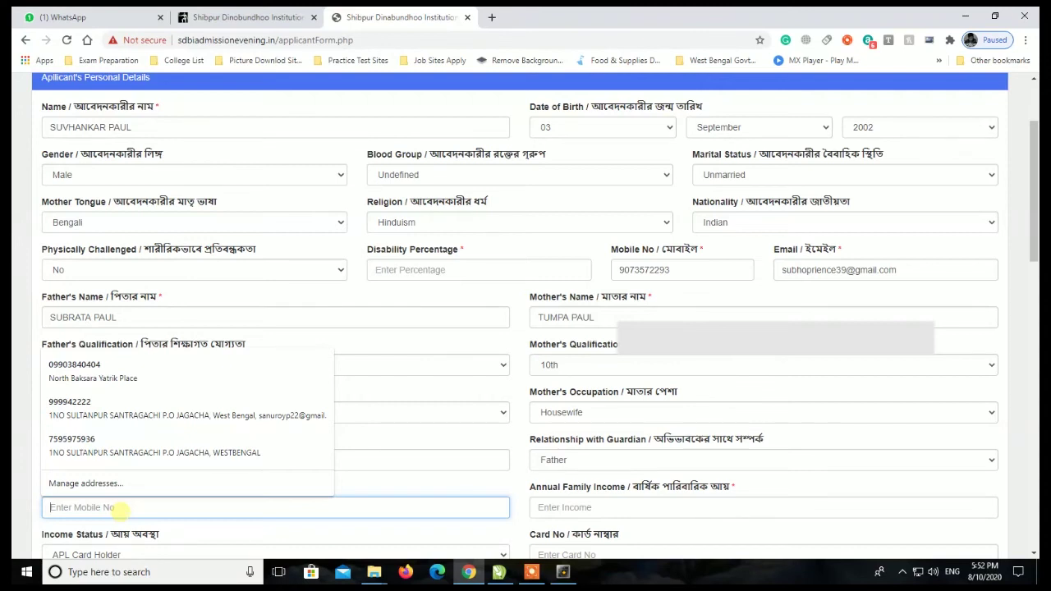
# Step: Enter the guardian's mobile number and an annual family income of 96000
pyautogui.write('9')
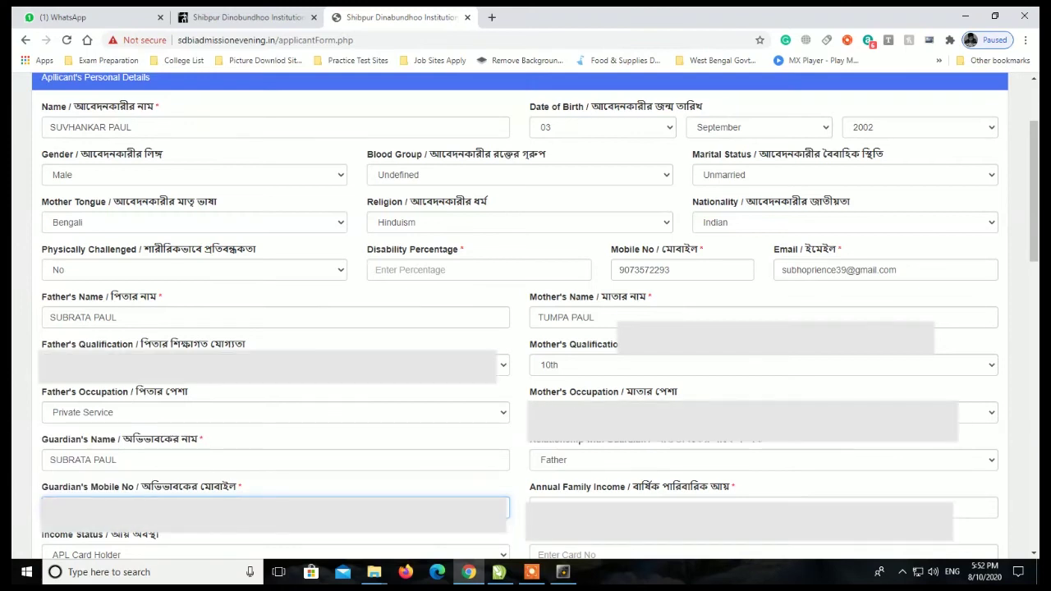
pyautogui.scroll(-1, 427, 488)
pyautogui.click(568, 444)
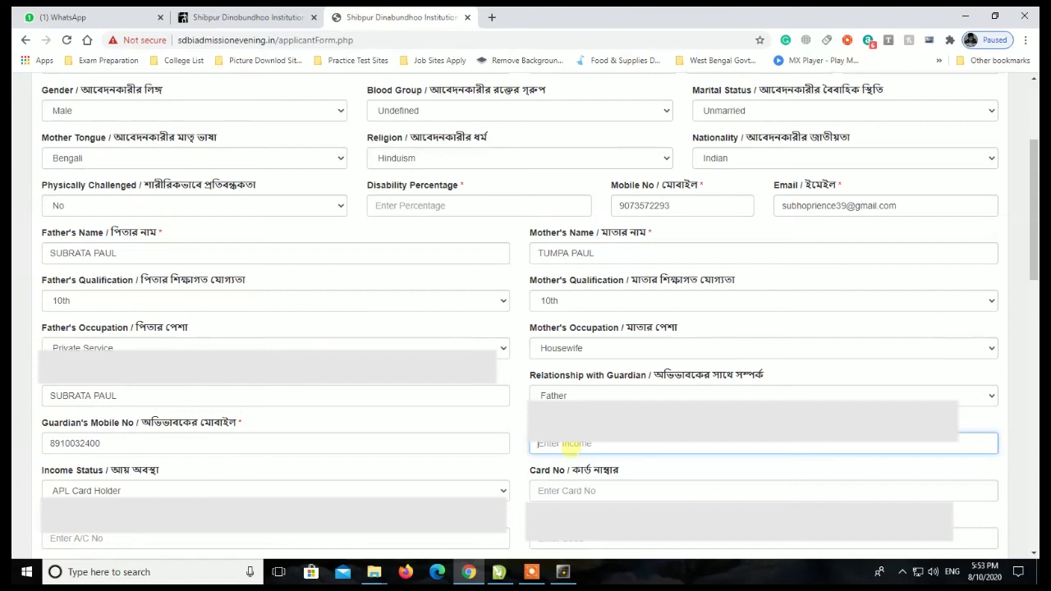
pyautogui.write('96000')
# Step: Choose the income status option, then switch over to WhatsApp Web
pyautogui.scroll(-2, 572, 445)
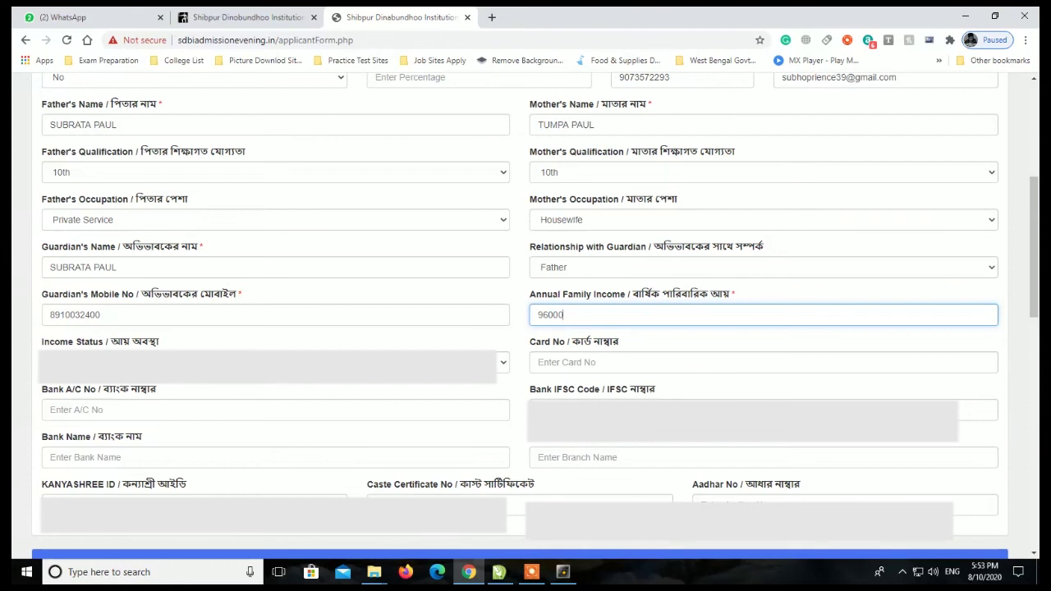
pyautogui.click(271, 363)
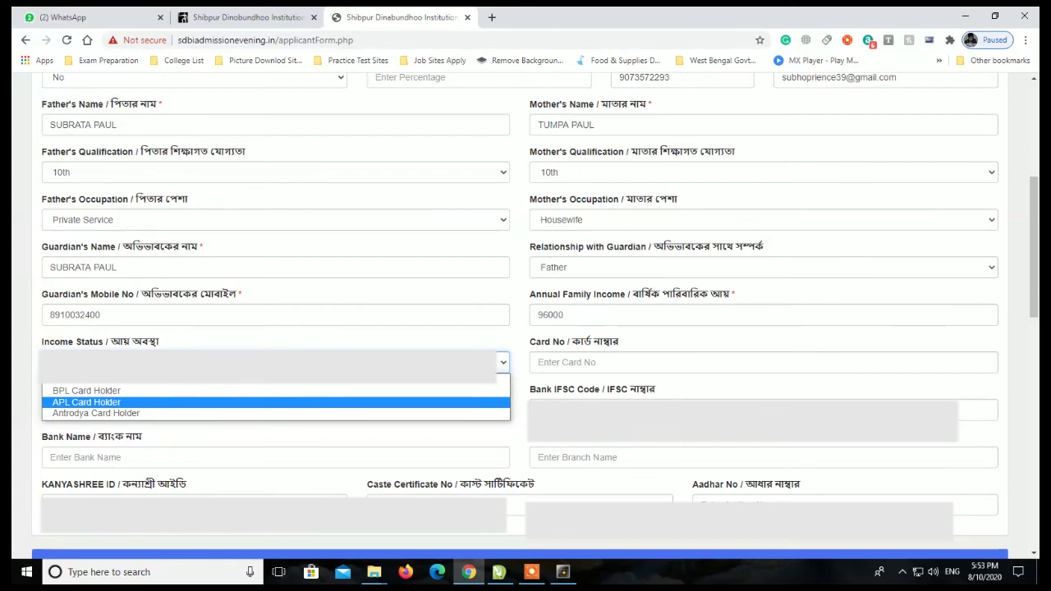
pyautogui.click(365, 362)
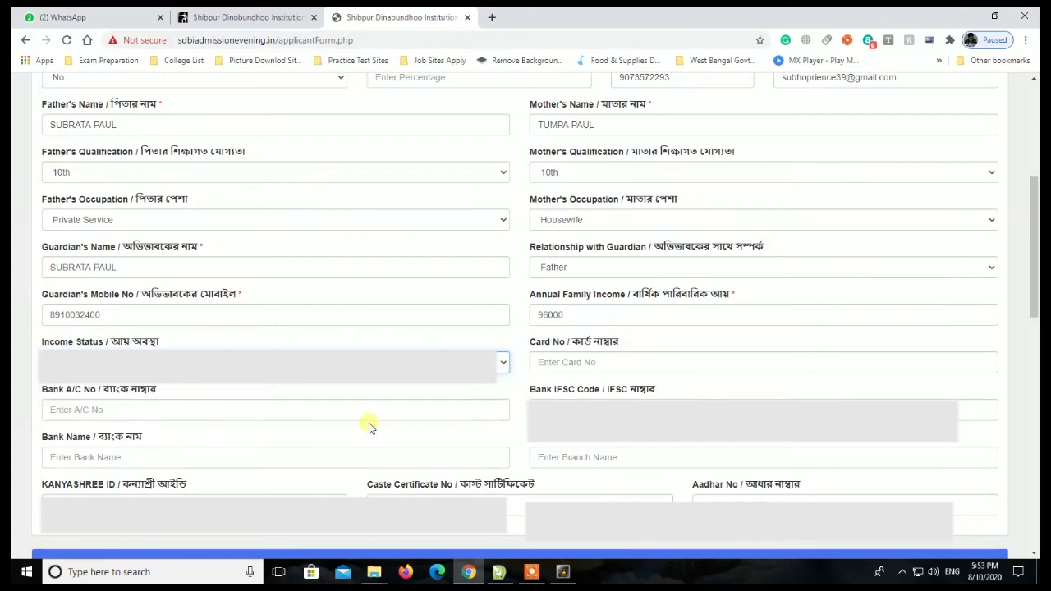
pyautogui.scroll(-4, 368, 427)
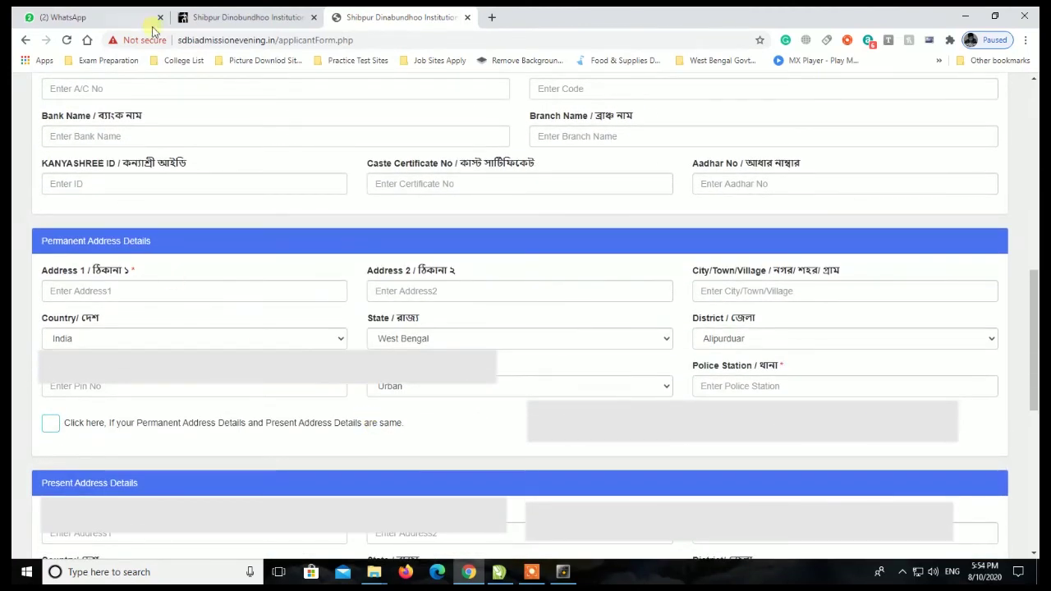
pyautogui.click(104, 14)
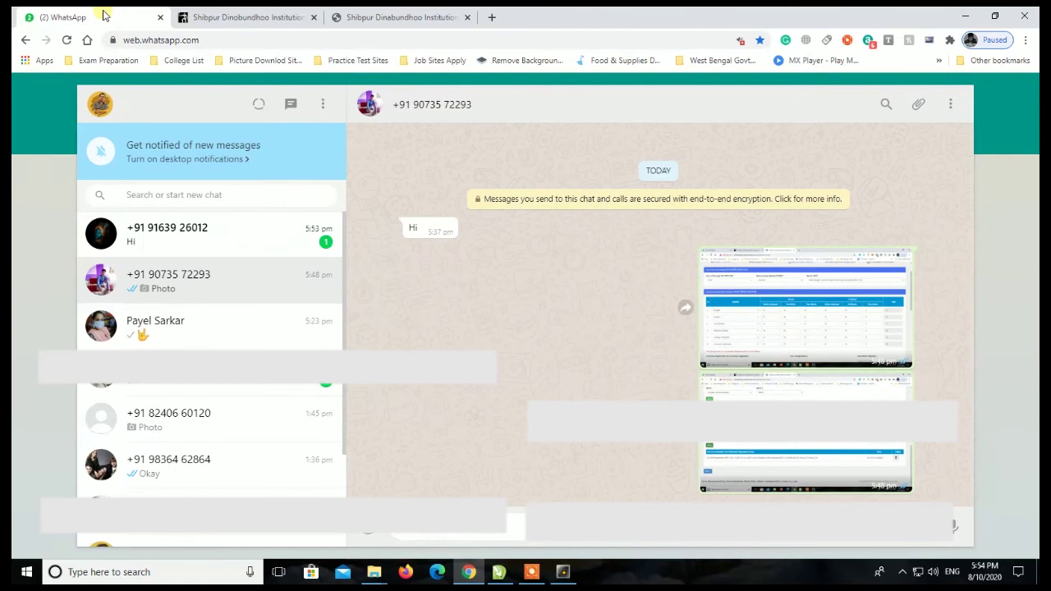
pyautogui.click(273, 15)
pyautogui.click(416, 15)
pyautogui.scroll(-2, 591, 357)
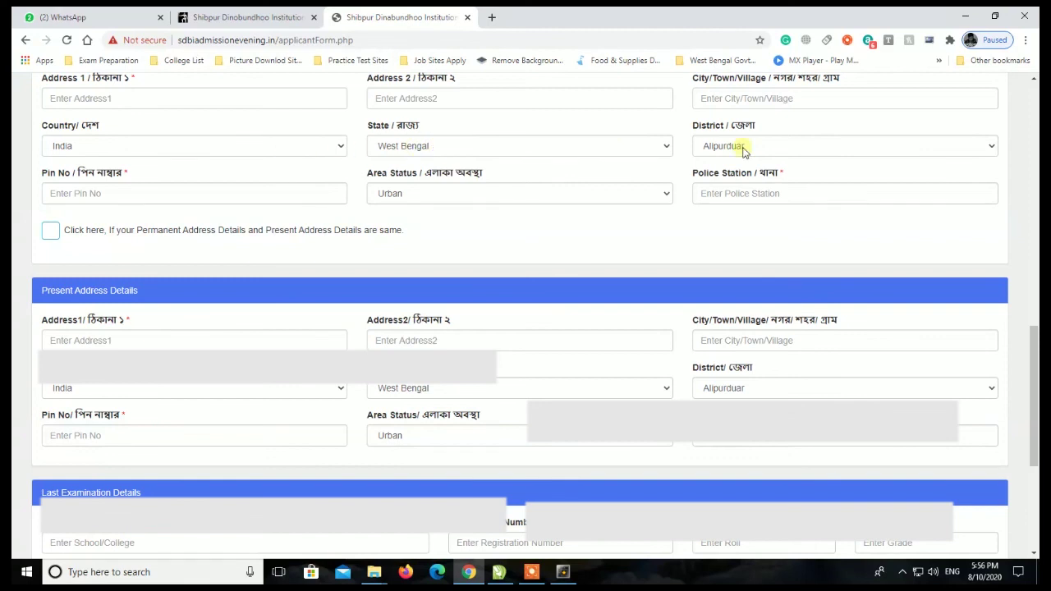
# Step: Set the permanent district to Howrah, police station Santragachi, and PIN 711110
pyautogui.click(875, 147)
pyautogui.press('h')
pyautogui.press('h')
pyautogui.press('Return')
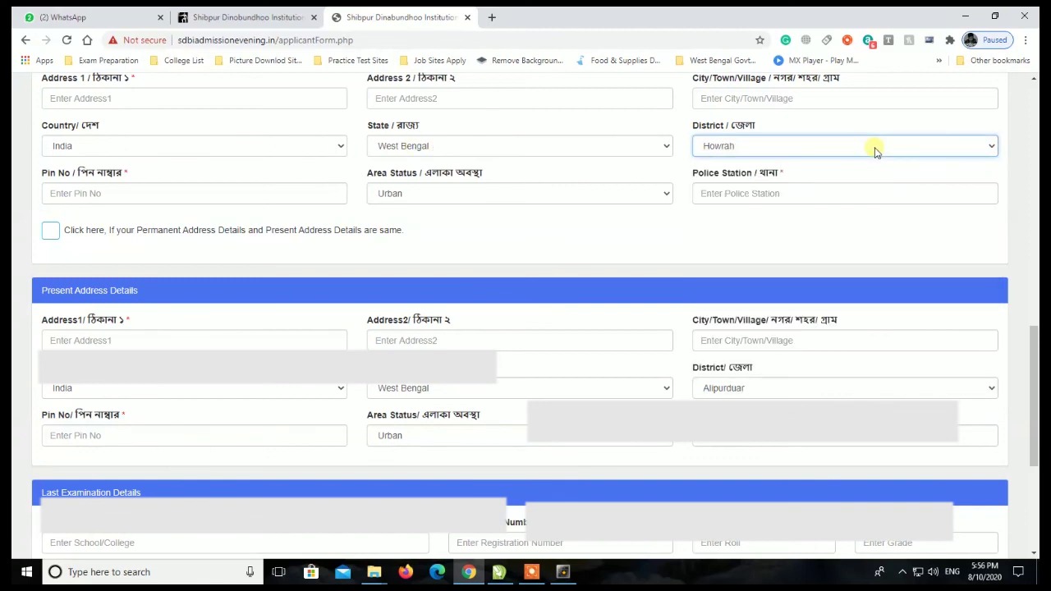
pyautogui.click(848, 188)
pyautogui.write('SA')
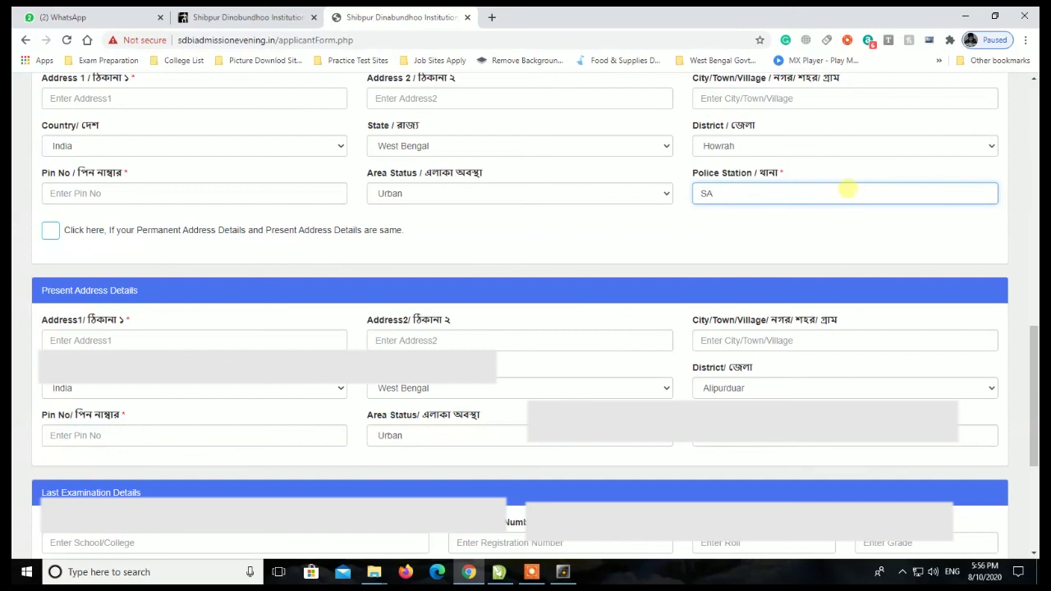
pyautogui.press('BackSpace')
pyautogui.write('antragachi')
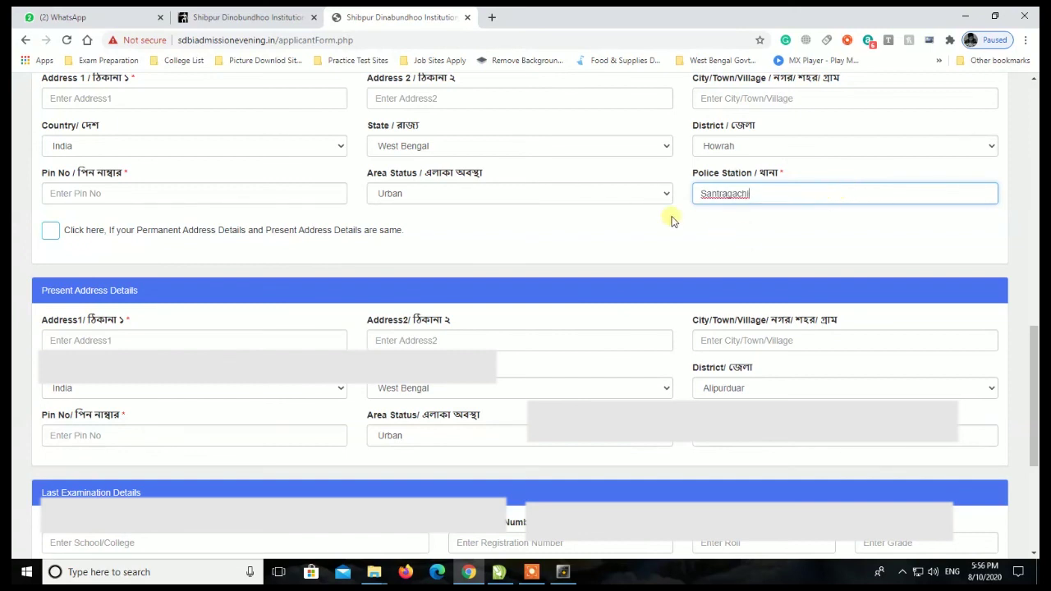
pyautogui.click(287, 194)
pyautogui.write('711110')
# Step: Pick Howrah as the city from the autofill suggestion, then bring the Pictures folder window forward
pyautogui.scroll(2, 288, 194)
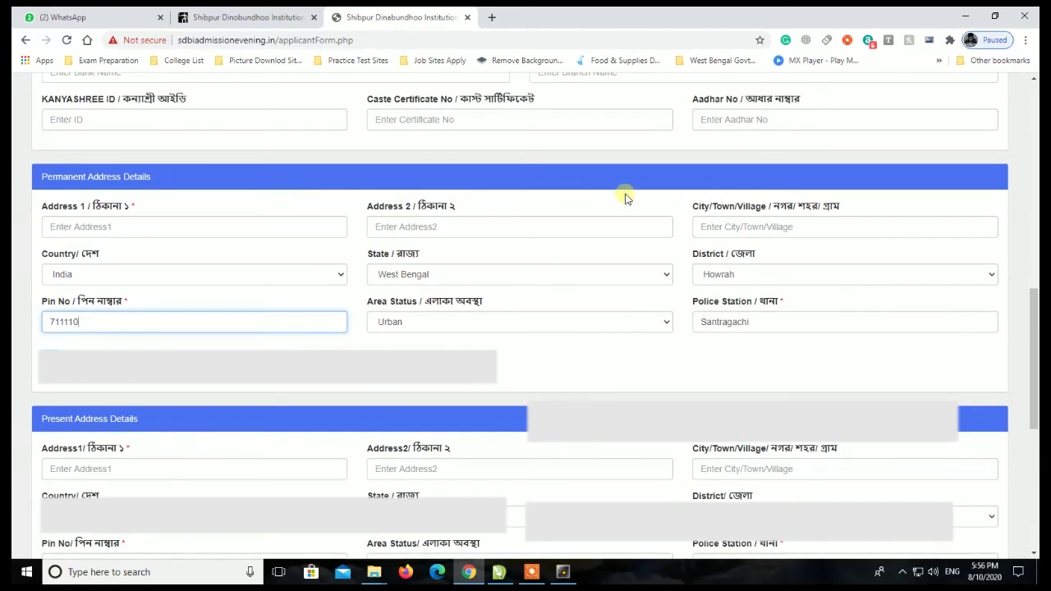
pyautogui.click(775, 232)
pyautogui.write('howrah')
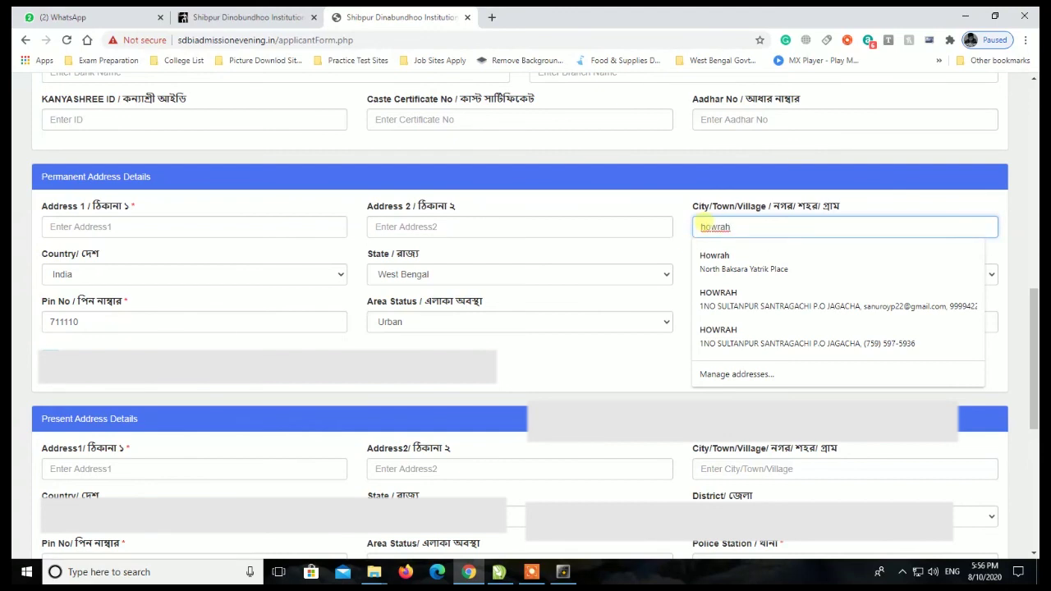
pyautogui.click(713, 258)
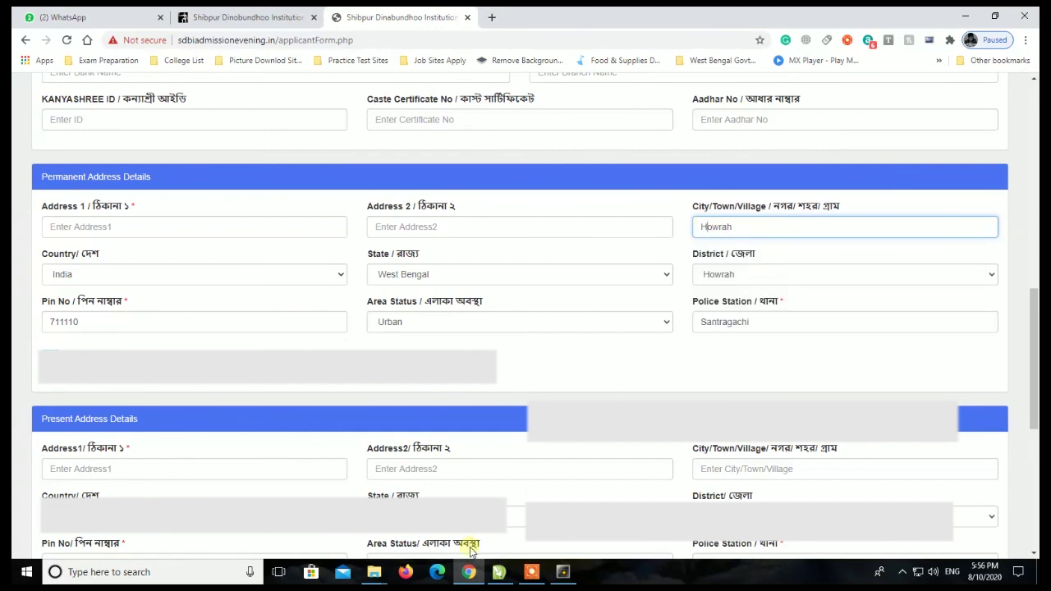
pyautogui.moveTo(374, 575)
pyautogui.click(298, 535)
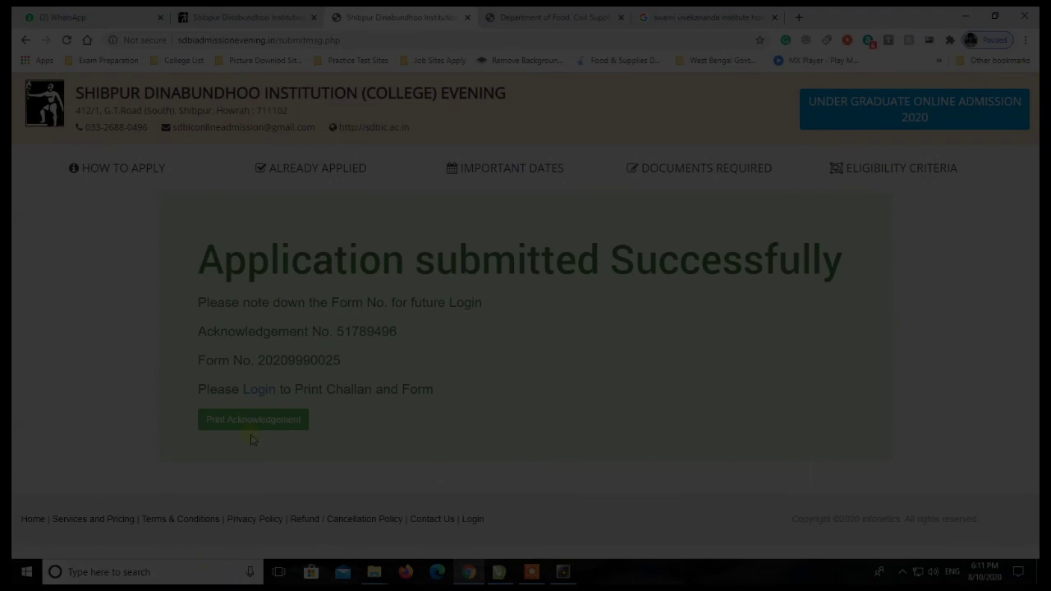
# Step: Send the acknowledgement slip to the print dialog with destination Save as PDF and all pages
pyautogui.click(261, 422)
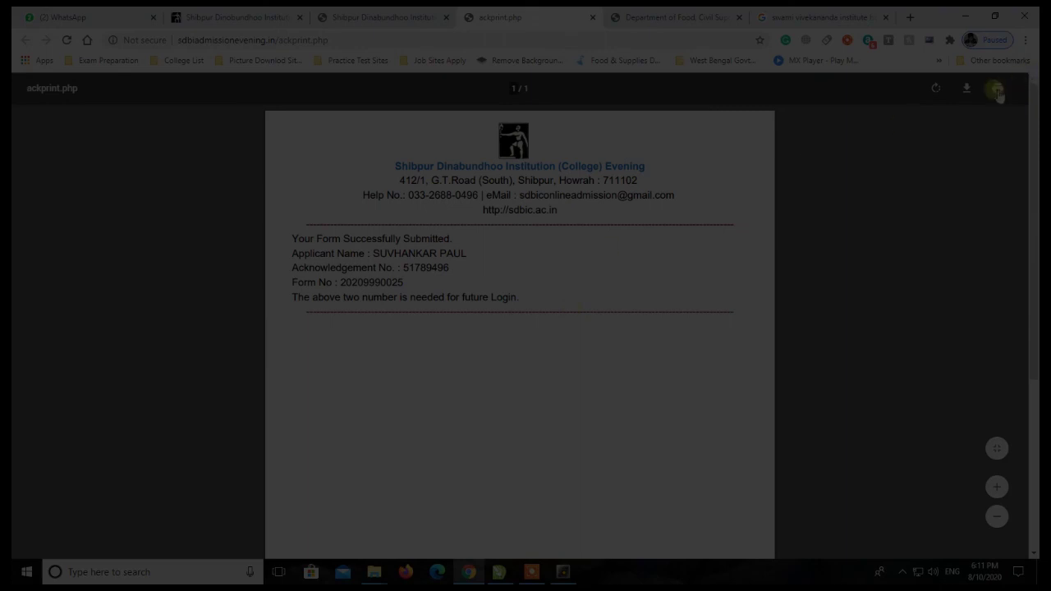
pyautogui.click(996, 89)
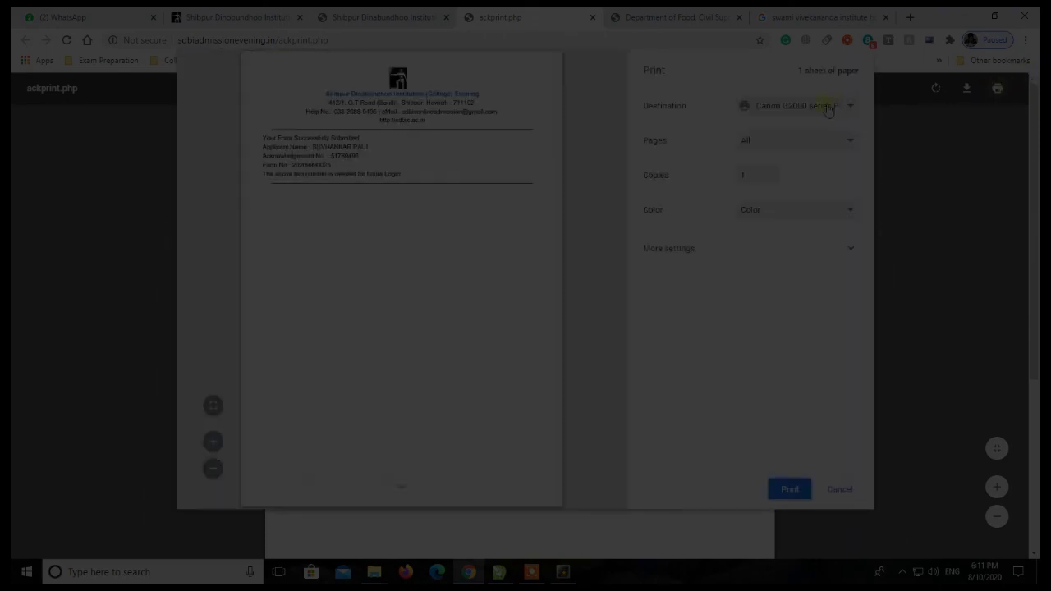
pyautogui.click(826, 106)
pyautogui.click(812, 147)
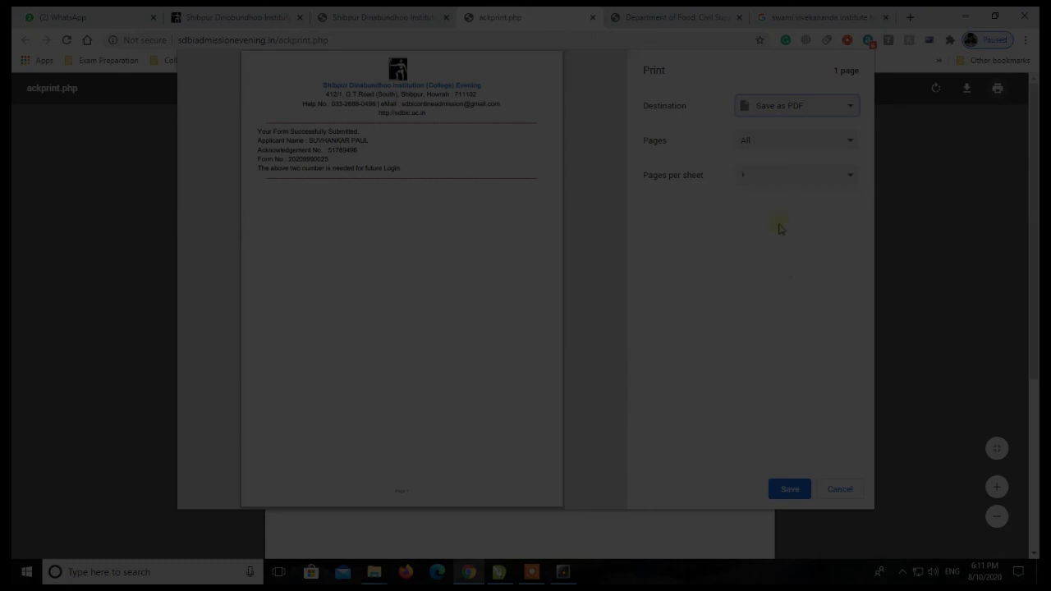
pyautogui.click(804, 144)
pyautogui.click(804, 147)
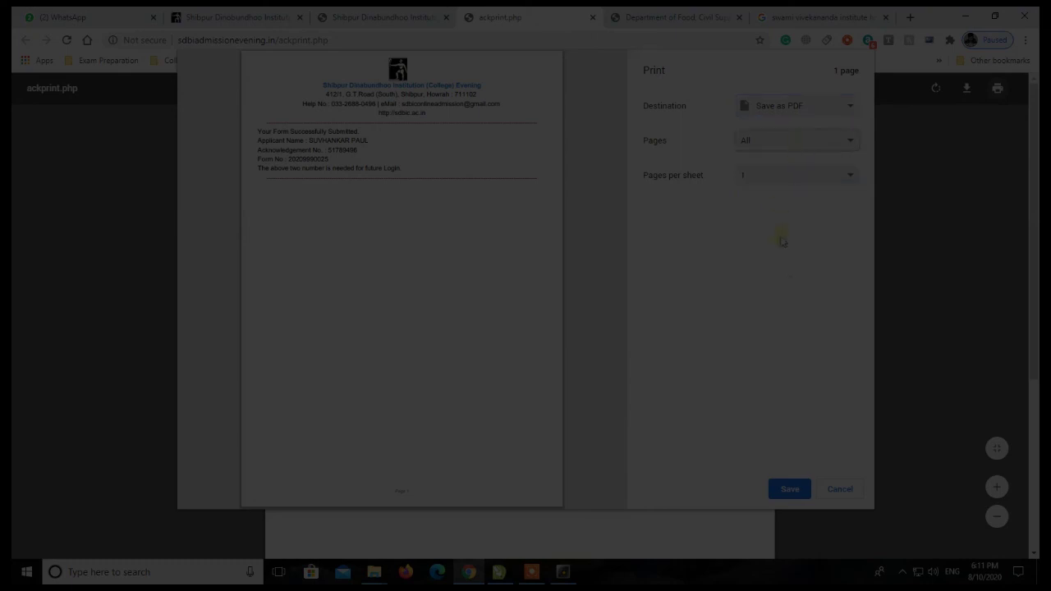